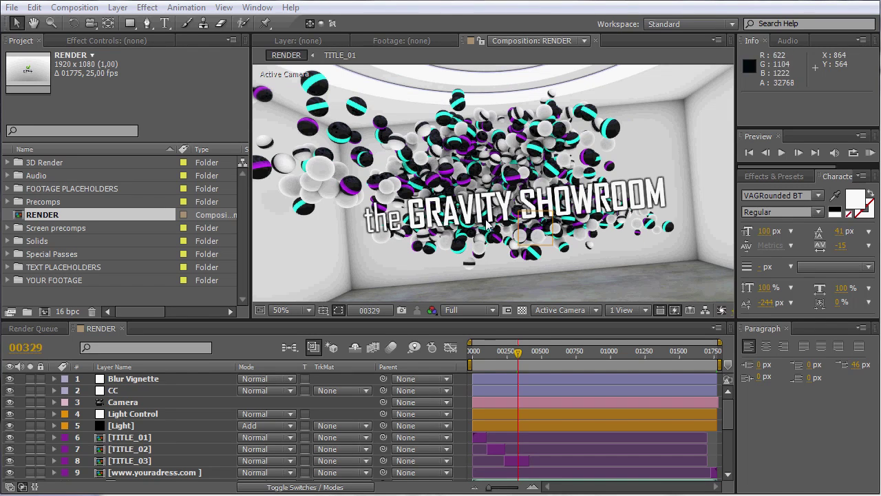
# Step: Preview the Gravity Showroom animation by scrubbing forward from near the start
pyautogui.click(417, 147)
pyautogui.press('pagedown')
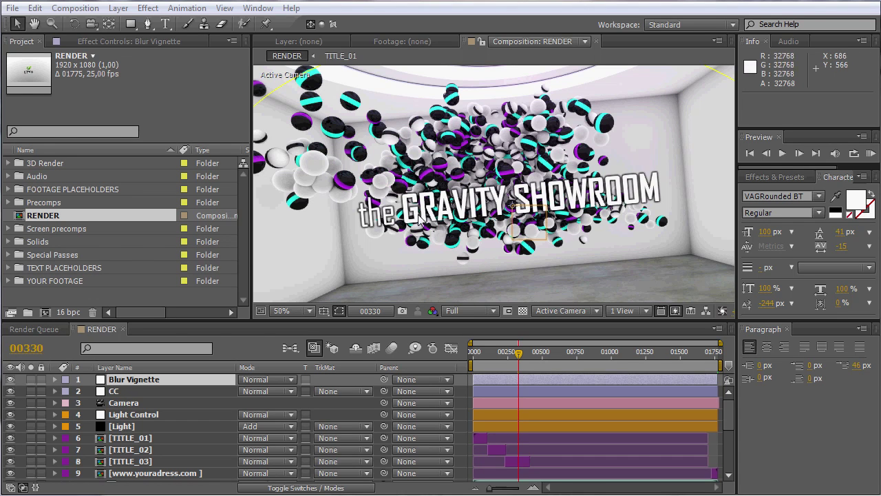
pyautogui.click(477, 355)
pyautogui.moveTo(477, 360); pyautogui.dragTo(517, 362)
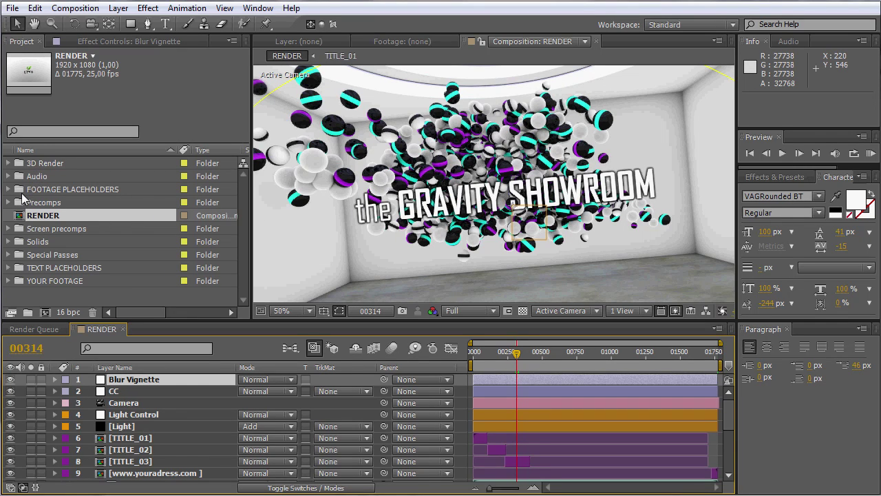
# Step: Expand the TEXT PLACEHOLDERS folder and select layer 8, TITLE_03, in the RENDER comp
pyautogui.click(22, 272)
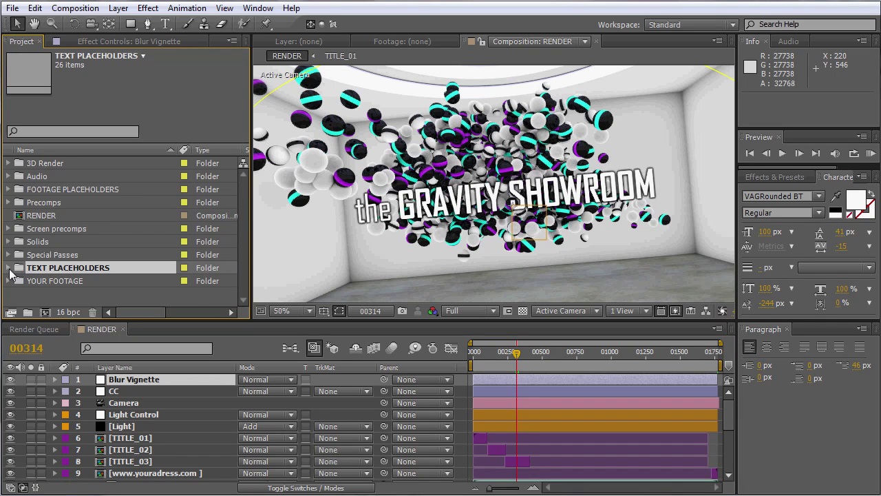
pyautogui.click(9, 268)
pyautogui.scroll(-2, 86, 234)
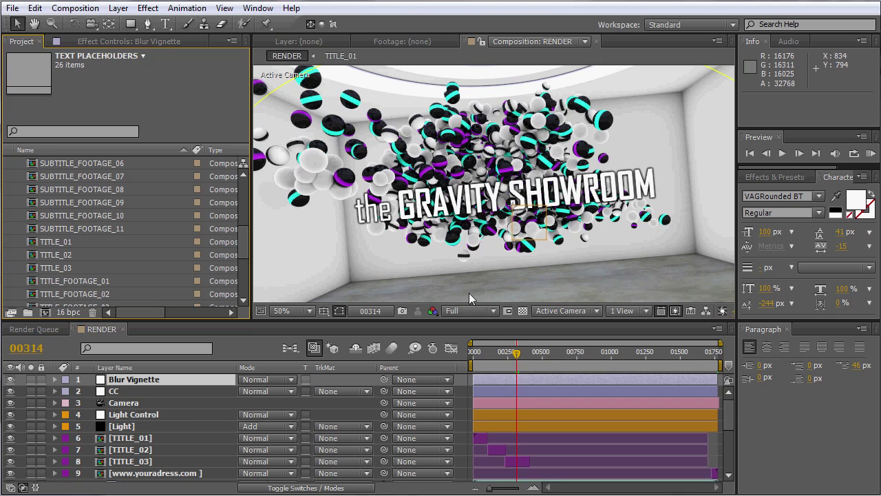
pyautogui.click(521, 466)
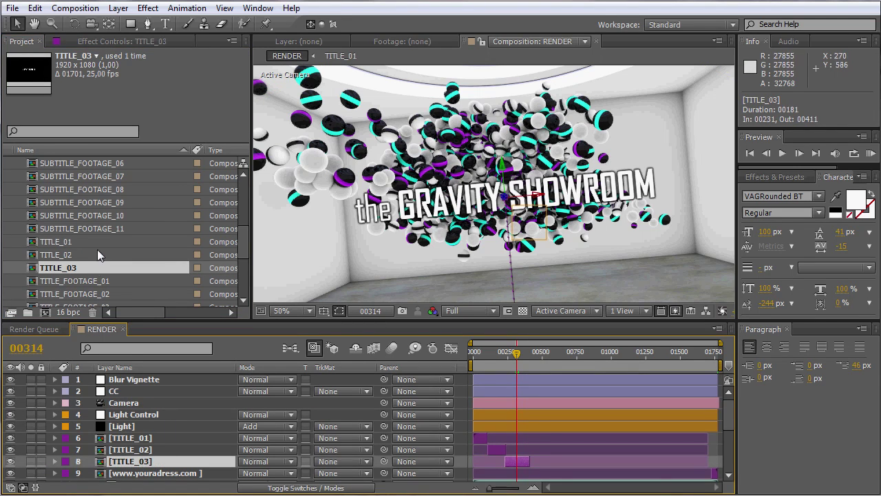
# Step: Open TITLE_03 and replace the GRAVITY SHOWROOM title with 'Some Text'
pyautogui.doubleClick(34, 269)
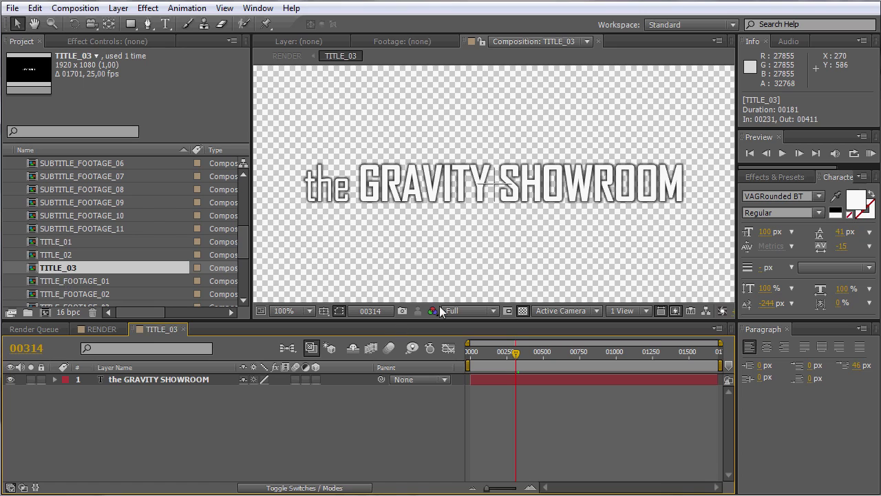
pyautogui.press(',')
pyautogui.press(',')
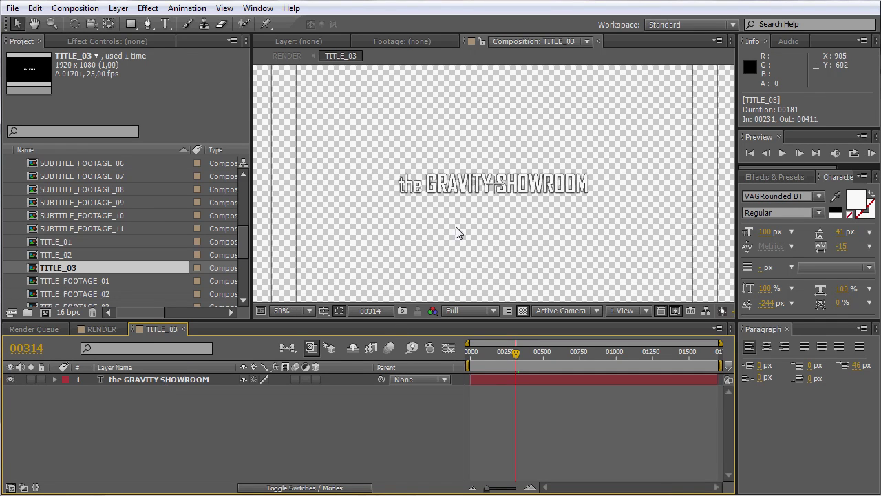
pyautogui.doubleClick(152, 382)
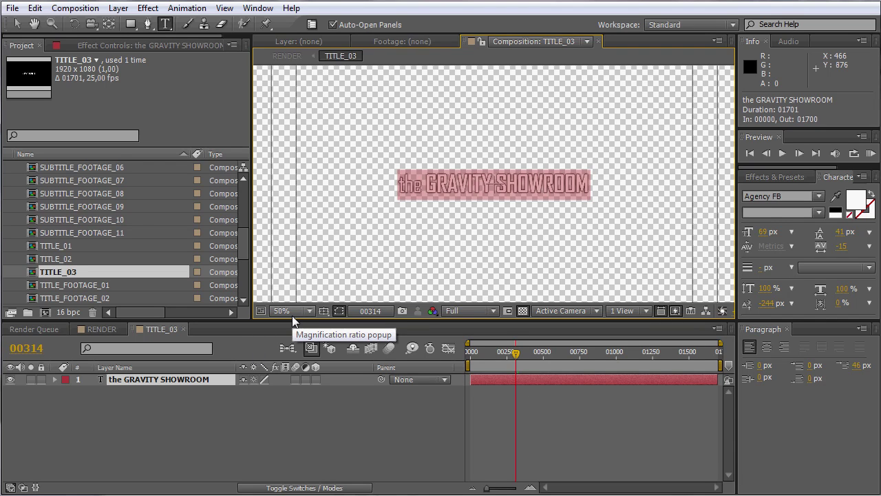
pyautogui.press('BackSpace')
pyautogui.write('Some Text')
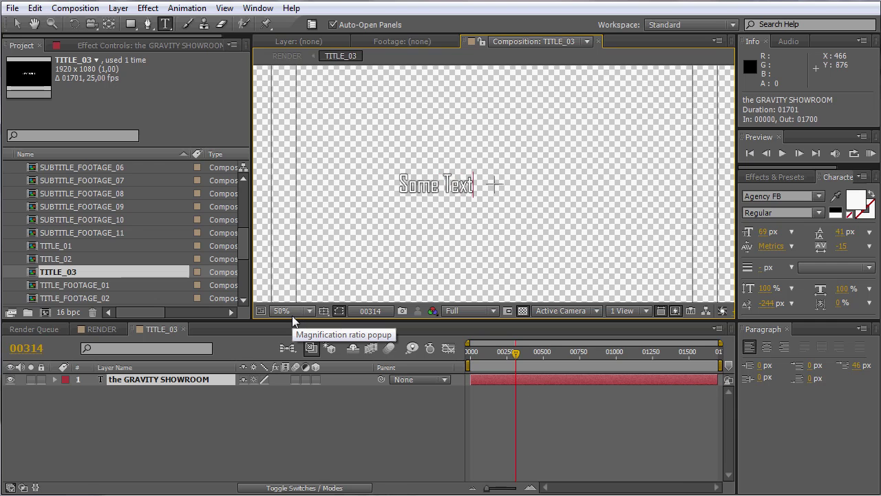
pyautogui.click(162, 406)
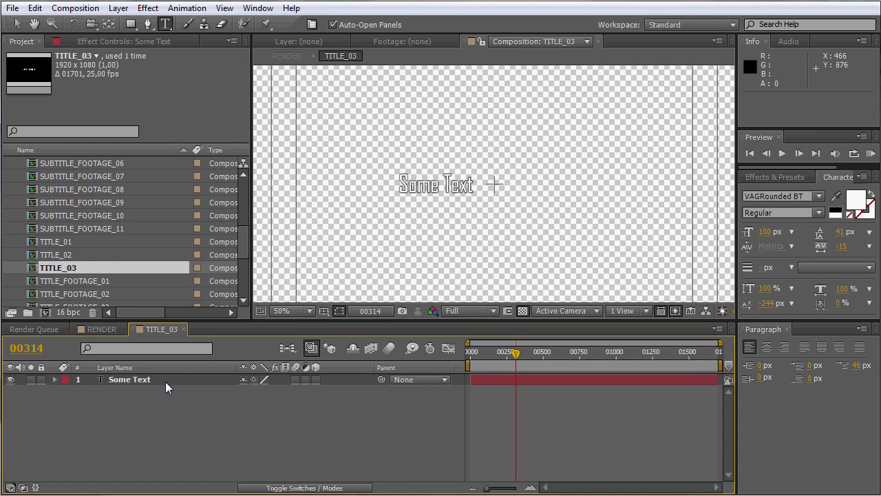
# Step: Shift the Some Text title to the right and check it in the RENDER scene
pyautogui.click(164, 383)
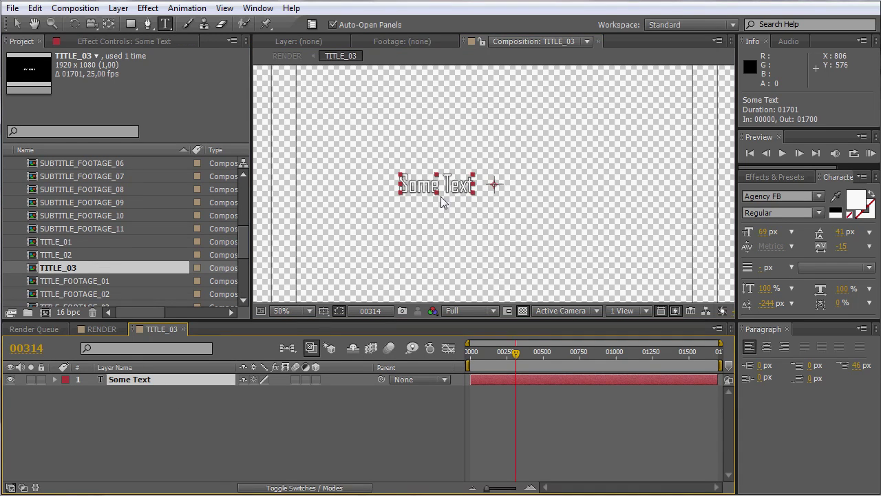
pyautogui.press('v')
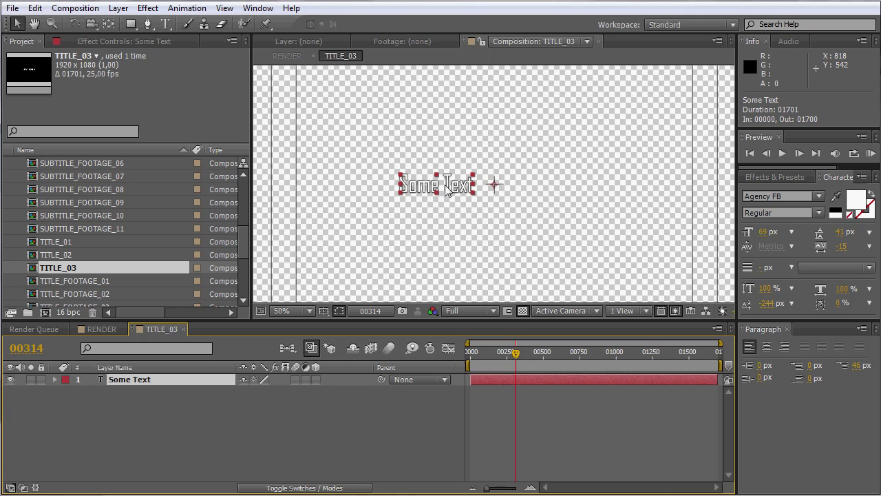
pyautogui.moveTo(436, 187); pyautogui.dragTo(495, 186)
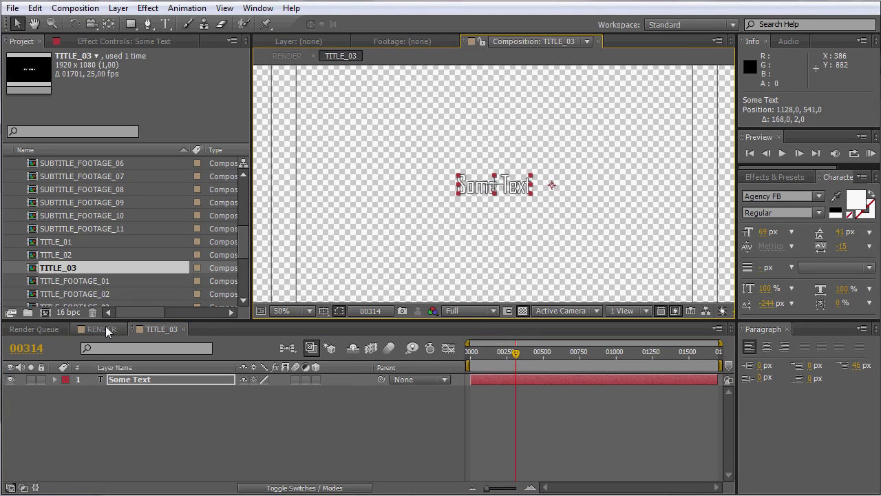
pyautogui.click(101, 329)
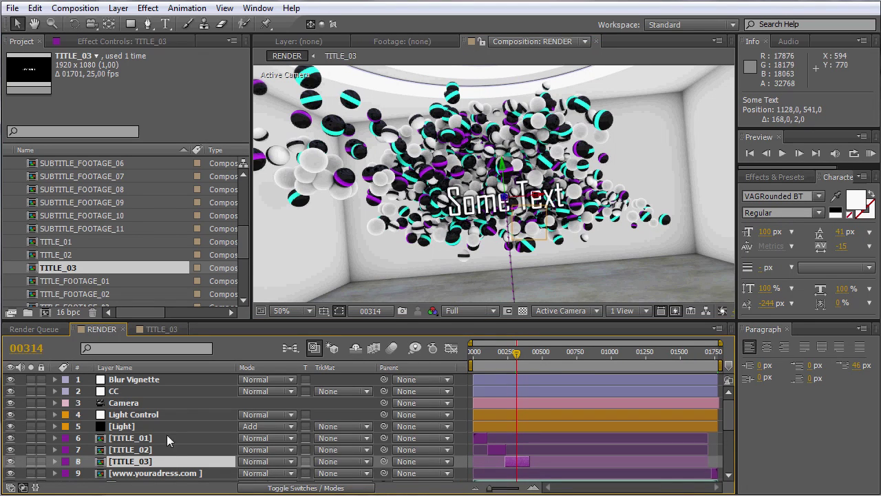
# Step: Back in TITLE_03, select the Some Text layer's Agency FB font, then return to RENDER
pyautogui.click(157, 333)
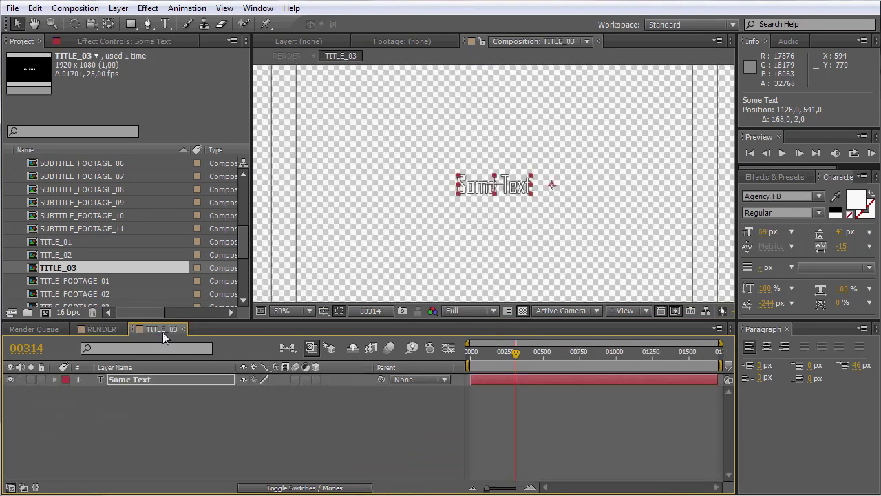
pyautogui.click(152, 376)
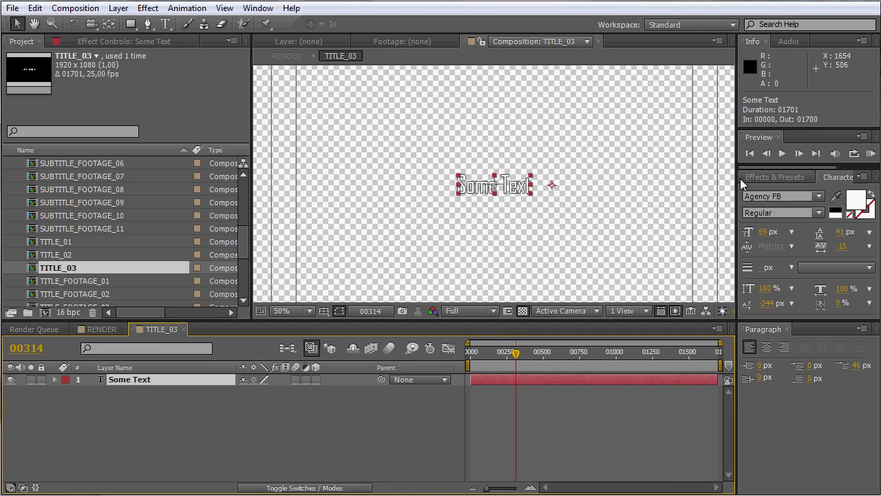
pyautogui.click(789, 197)
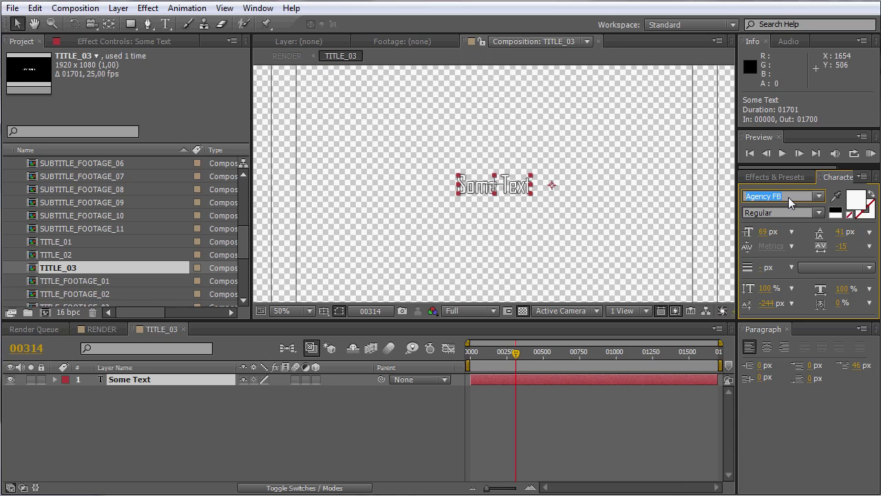
pyautogui.click(101, 330)
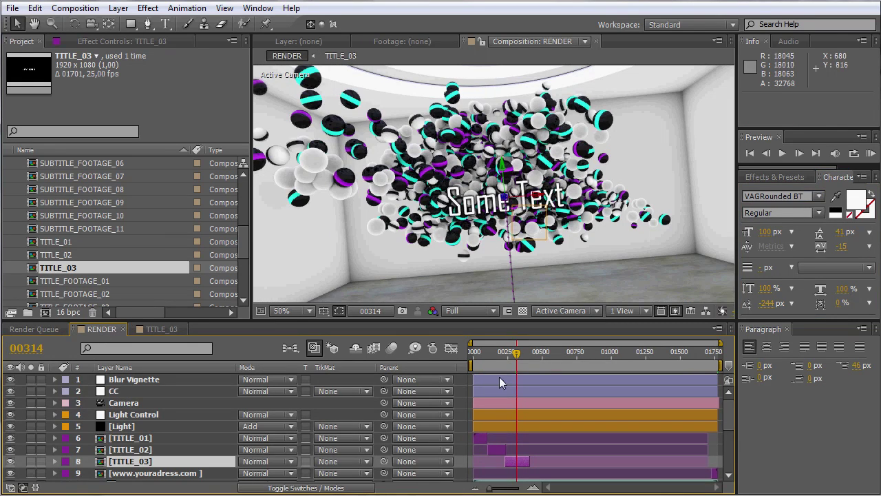
# Step: Move the playhead to the Footage 01 screen, collapse TEXT PLACEHOLDERS and expand FOOTAGE PLACEHOLDERS
pyautogui.moveTo(523, 355); pyautogui.dragTo(549, 360)
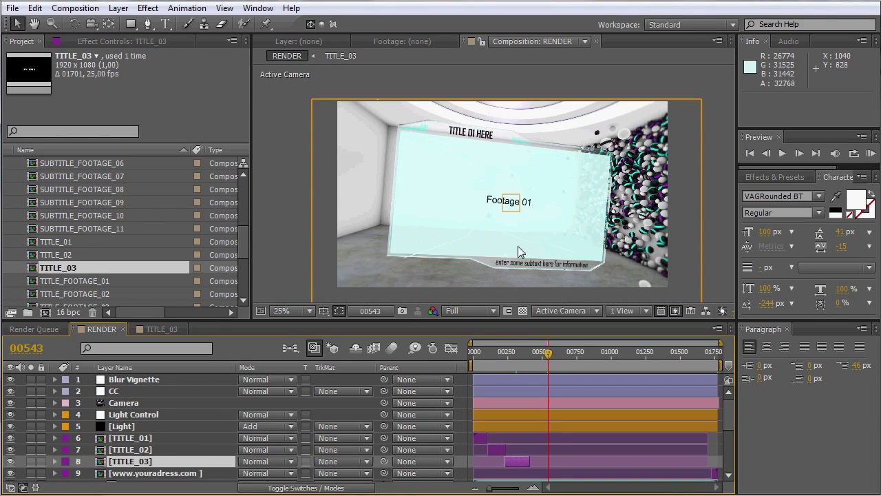
pyautogui.scroll(3, 43, 248)
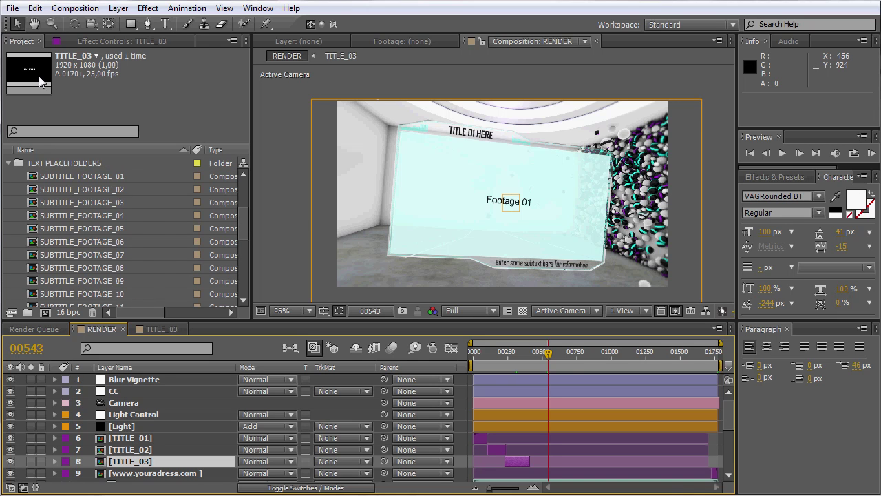
pyautogui.click(9, 164)
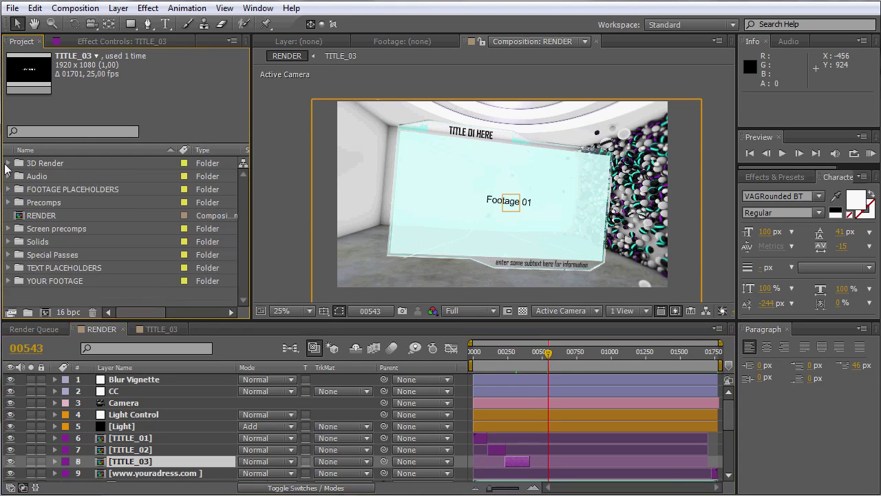
pyautogui.click(61, 190)
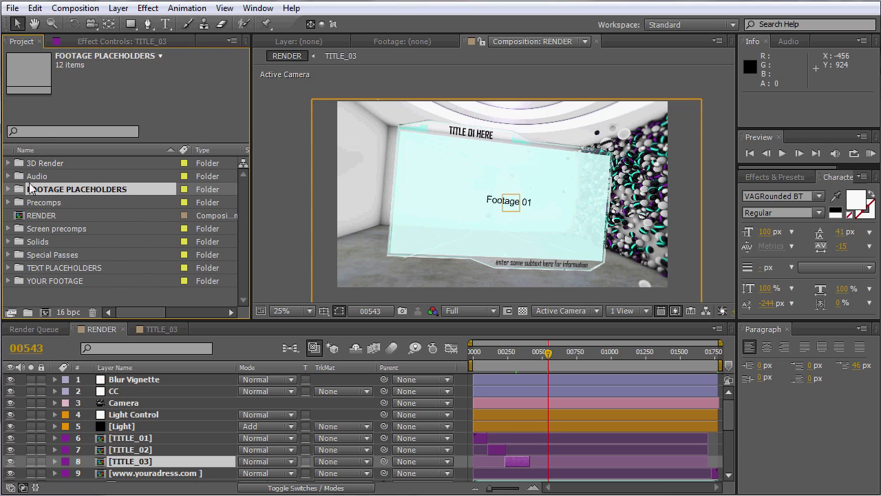
pyautogui.click(8, 190)
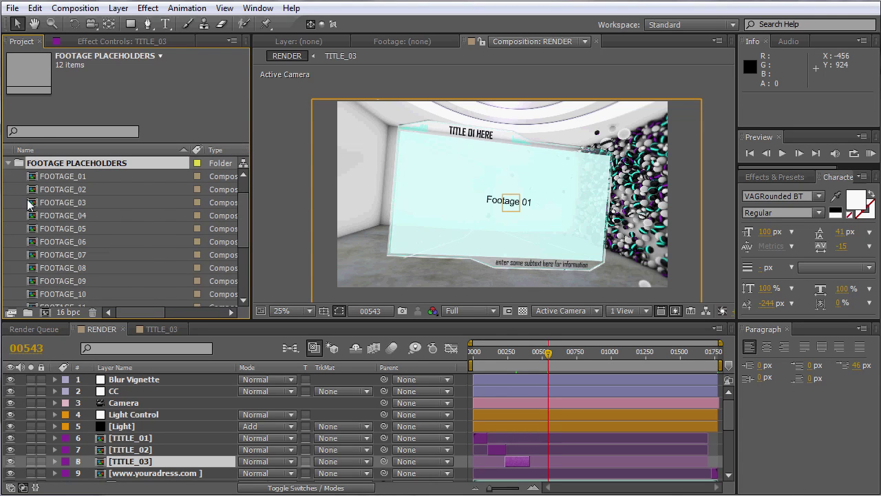
# Step: Open FOOTAGE_01 and import pretty-young-woman-eating-an-apple.jpg through File > Import
pyautogui.doubleClick(35, 179)
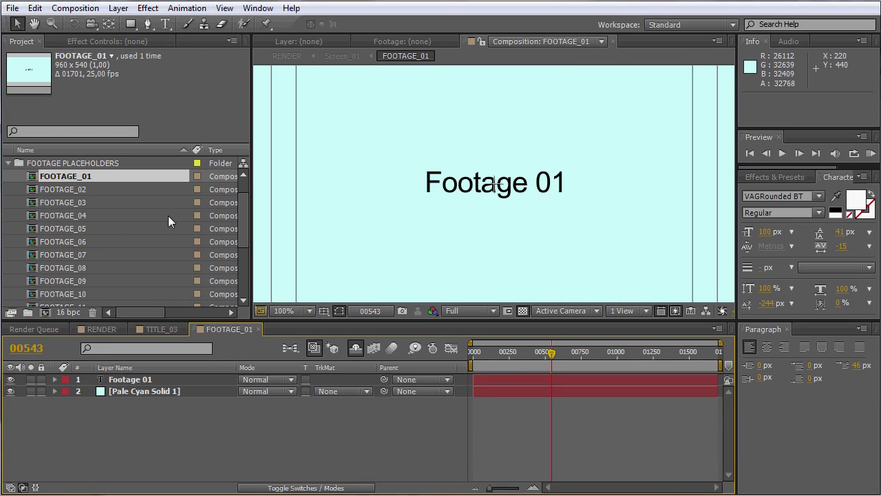
pyautogui.click(13, 8)
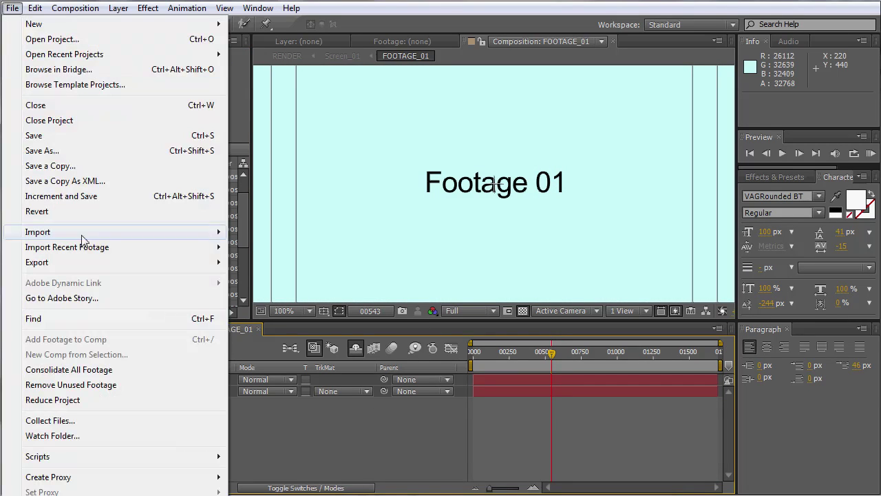
pyautogui.moveTo(76, 234)
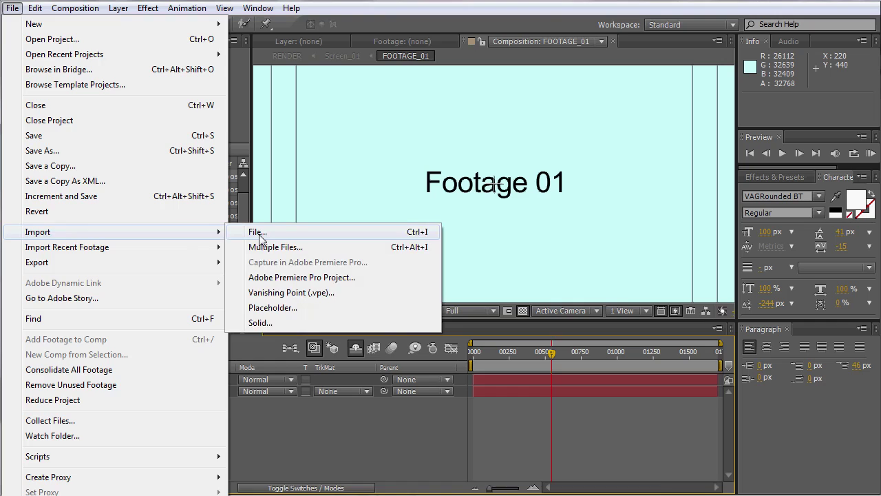
pyautogui.click(256, 234)
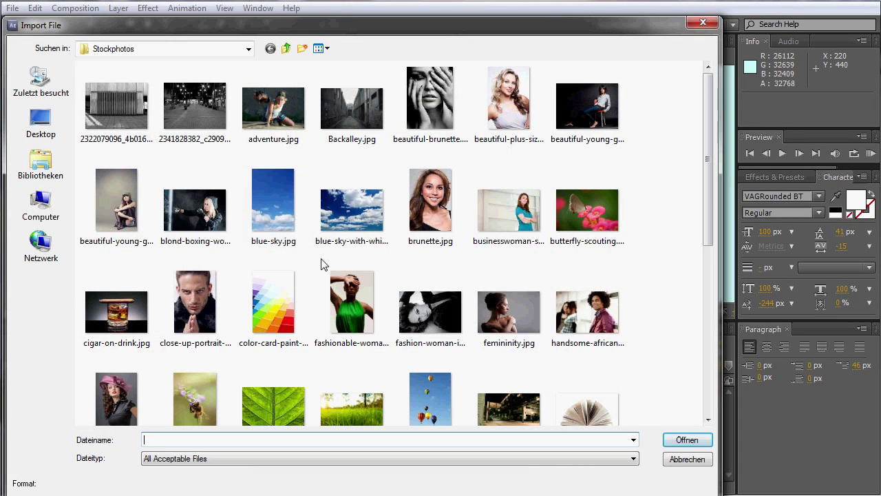
pyautogui.moveTo(707, 213); pyautogui.dragTo(708, 331)
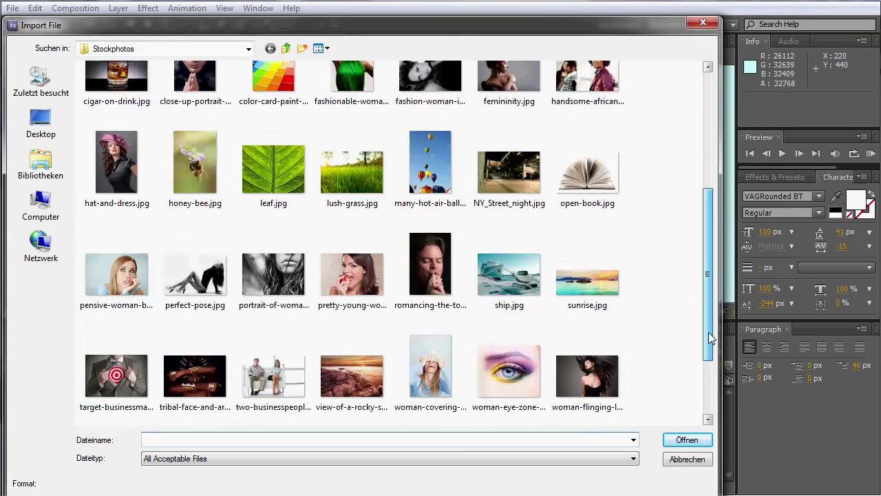
pyautogui.click(365, 282)
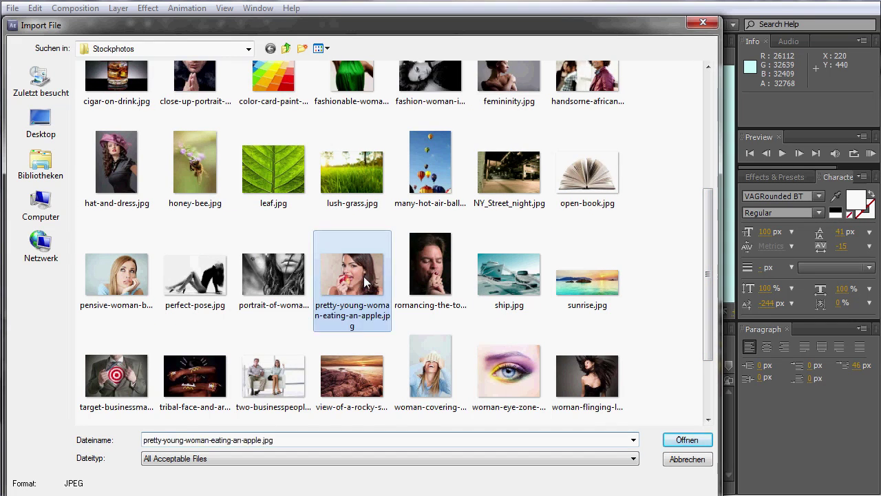
pyautogui.click(698, 442)
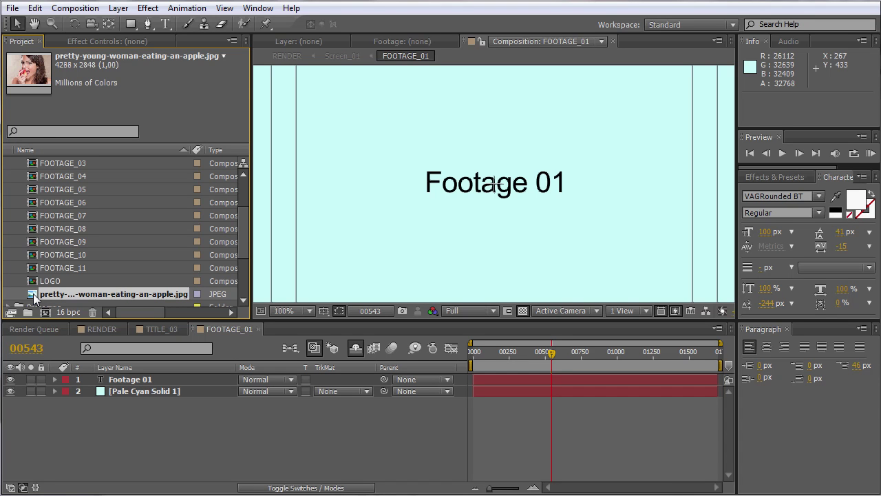
# Step: Add the apple photo to FOOTAGE_01, hide the placeholder text and Pale Cyan Solid, and scale it to 23%
pyautogui.moveTo(33, 296); pyautogui.dragTo(110, 379)
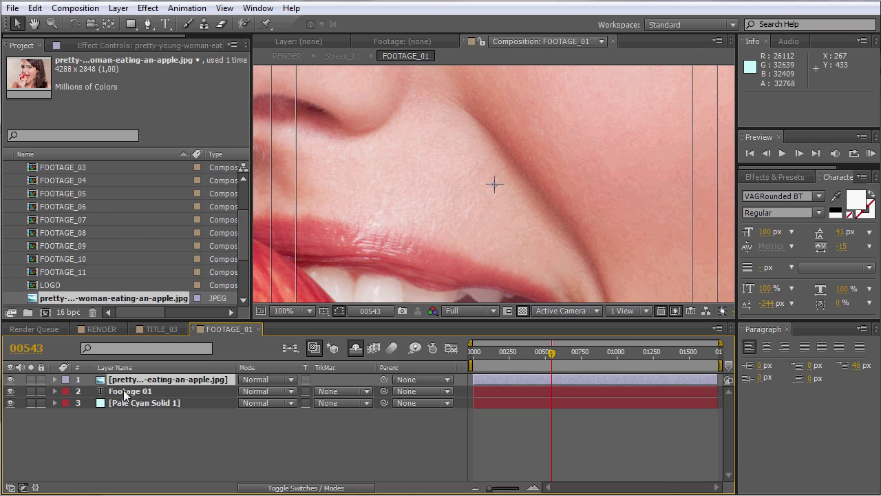
pyautogui.click(10, 391)
pyautogui.click(10, 403)
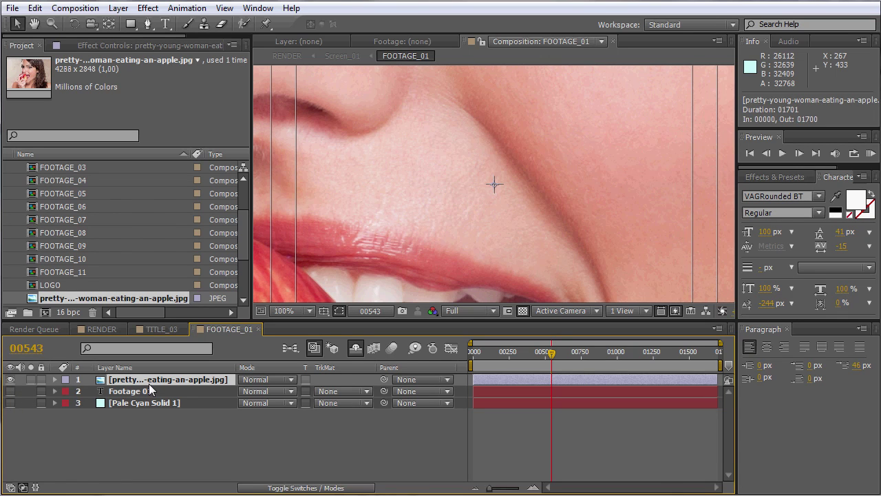
pyautogui.press('s')
pyautogui.press(',')
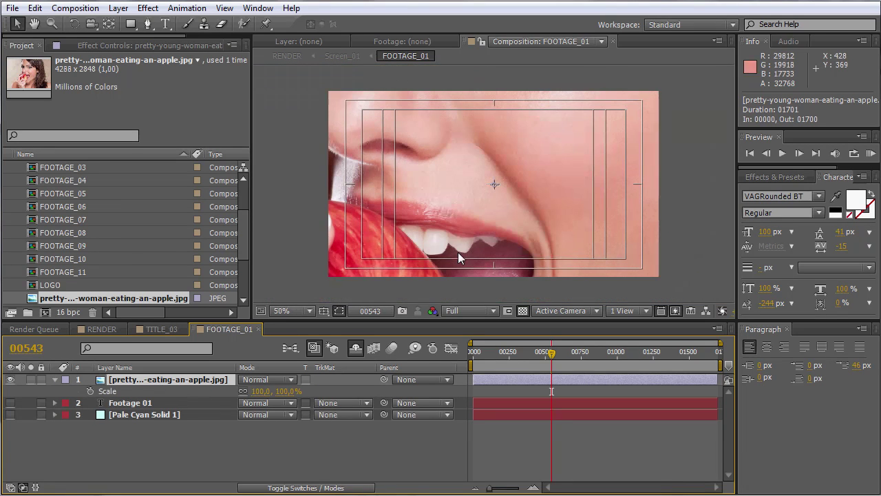
pyautogui.moveTo(289, 392); pyautogui.dragTo(240, 398)
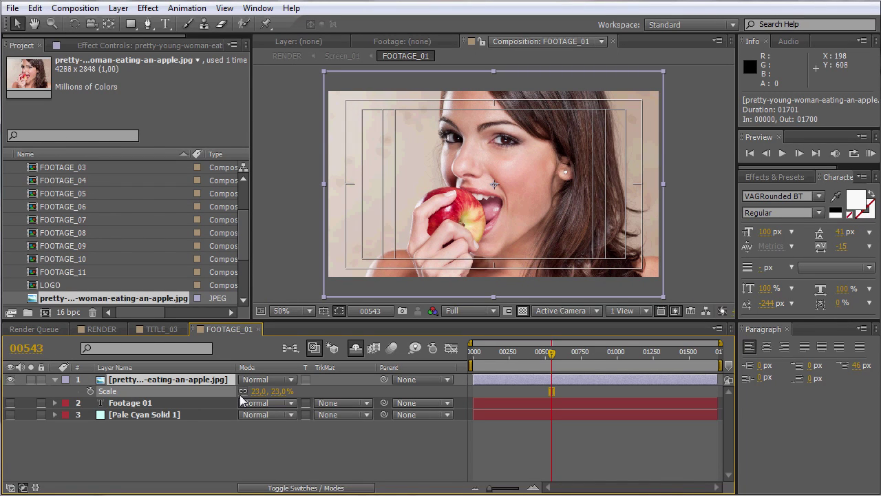
pyautogui.click(244, 426)
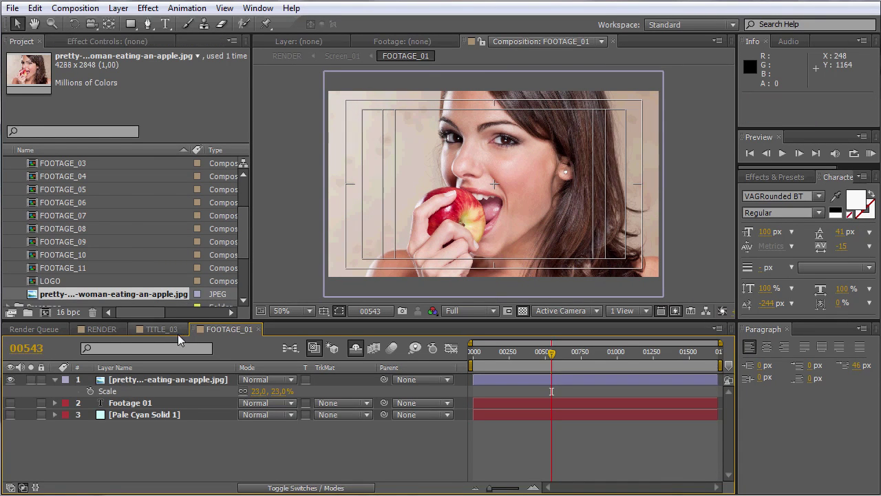
# Step: Return to RENDER and pan the viewer to inspect the apple photo beneath the title
pyautogui.click(102, 329)
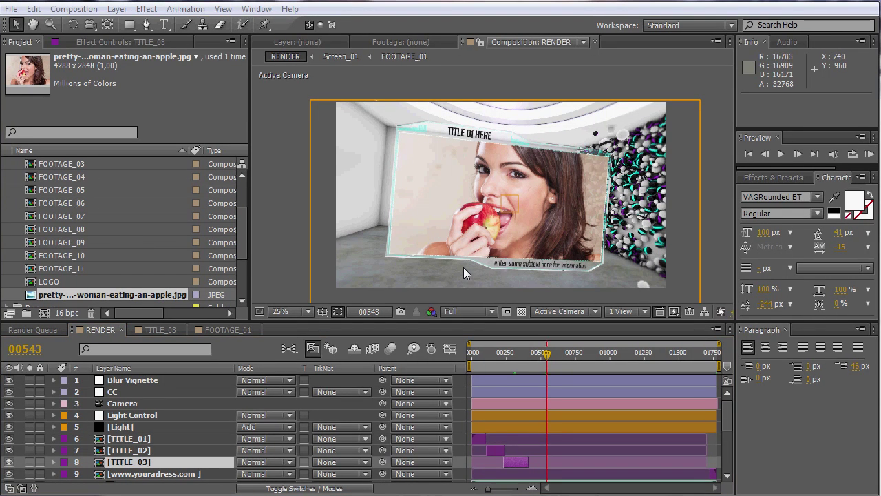
pyautogui.click(482, 227)
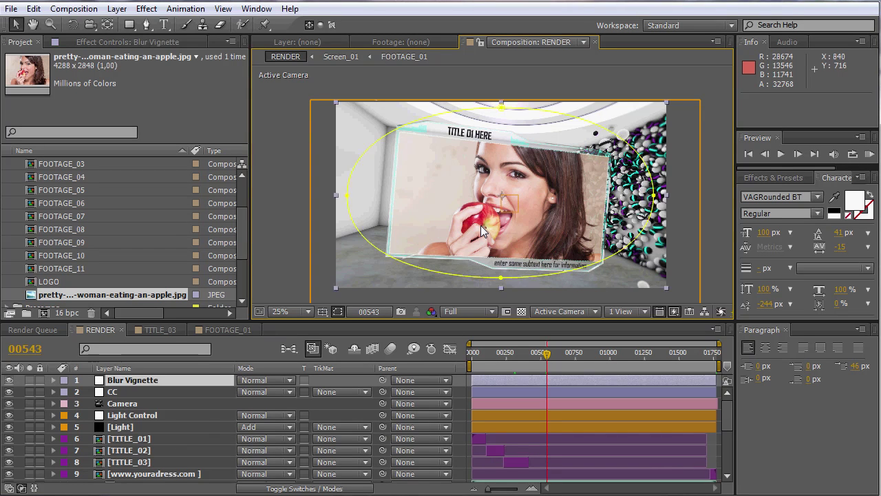
pyautogui.scroll(2, 475, 213)
pyautogui.moveTo(467, 188); pyautogui.dragTo(480, 237)
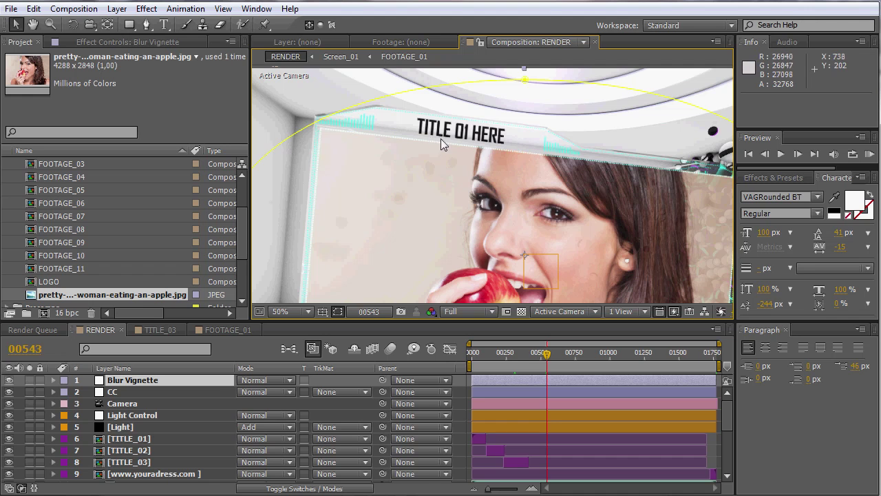
pyautogui.moveTo(416, 136); pyautogui.dragTo(474, 56)
pyautogui.press('v')
pyautogui.press('h')
pyautogui.moveTo(503, 188); pyautogui.dragTo(557, 274)
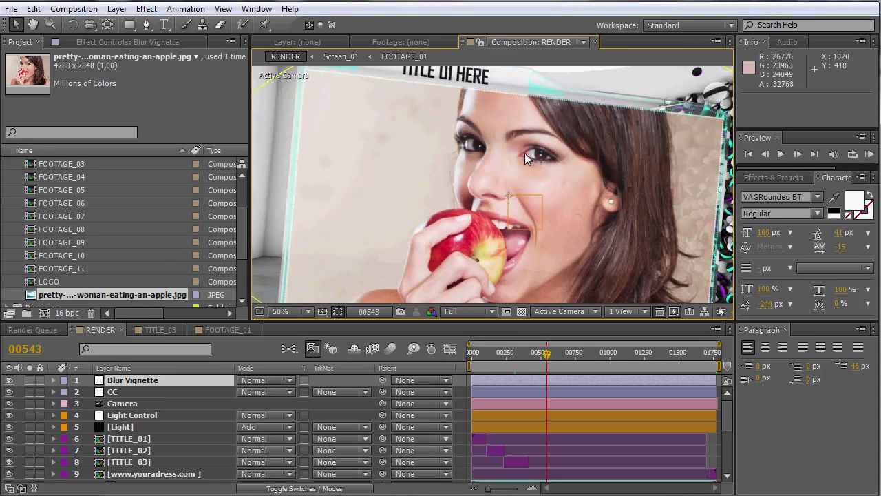
pyautogui.moveTo(517, 132); pyautogui.dragTo(524, 162)
pyautogui.press('v')
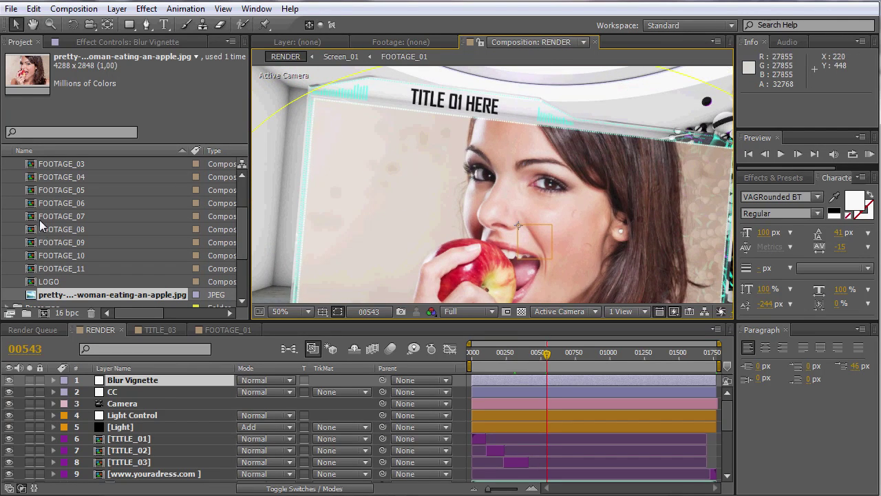
pyautogui.scroll(3, 39, 220)
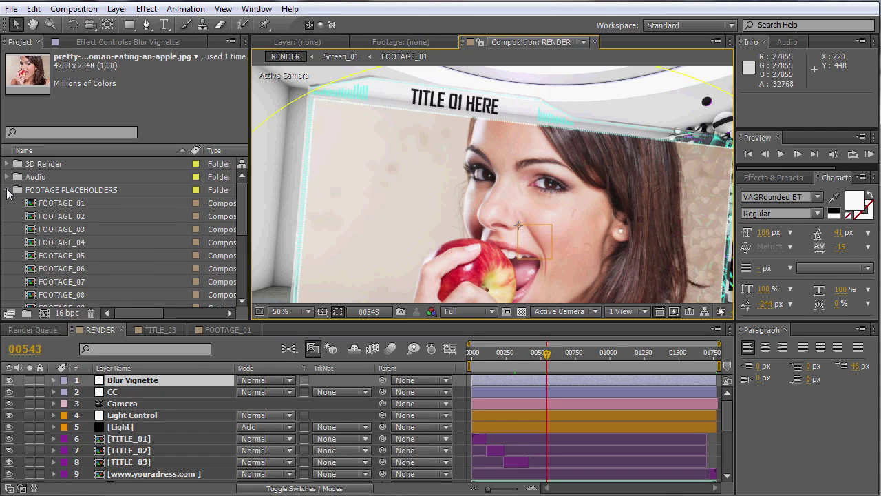
# Step: Collapse FOOTAGE PLACEHOLDERS, expand TEXT PLACEHOLDERS, and pan to TITLE 01 HERE and the subtext bar
pyautogui.click(6, 190)
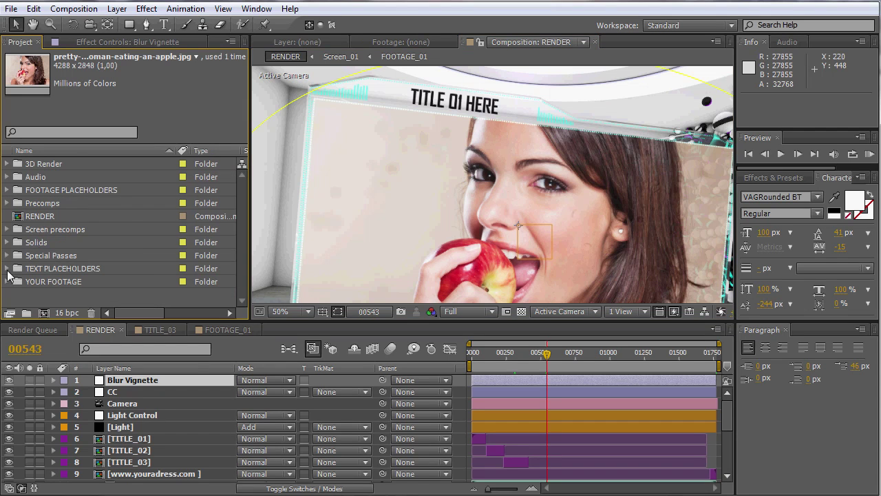
pyautogui.click(7, 269)
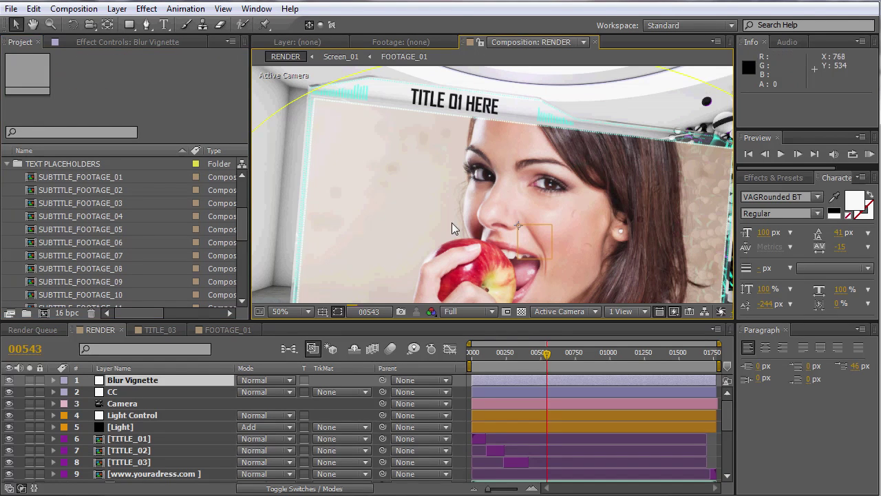
pyautogui.moveTo(466, 223); pyautogui.dragTo(361, 82)
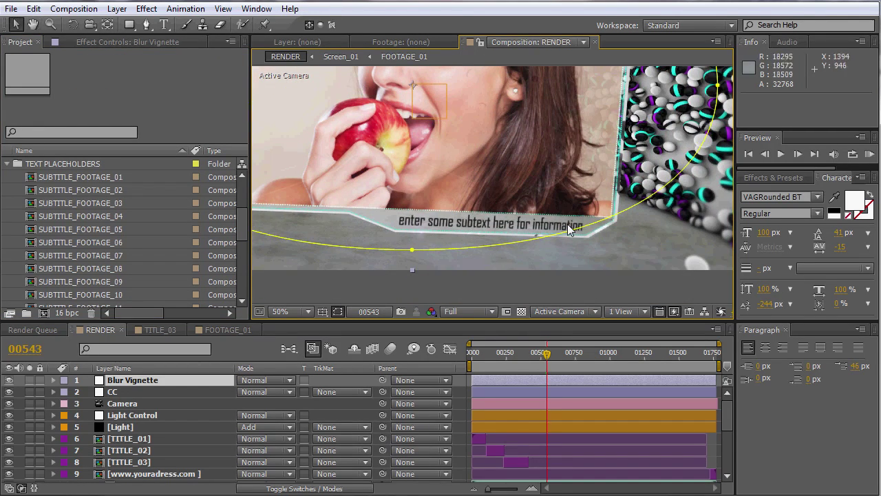
pyautogui.moveTo(243, 227); pyautogui.dragTo(243, 268)
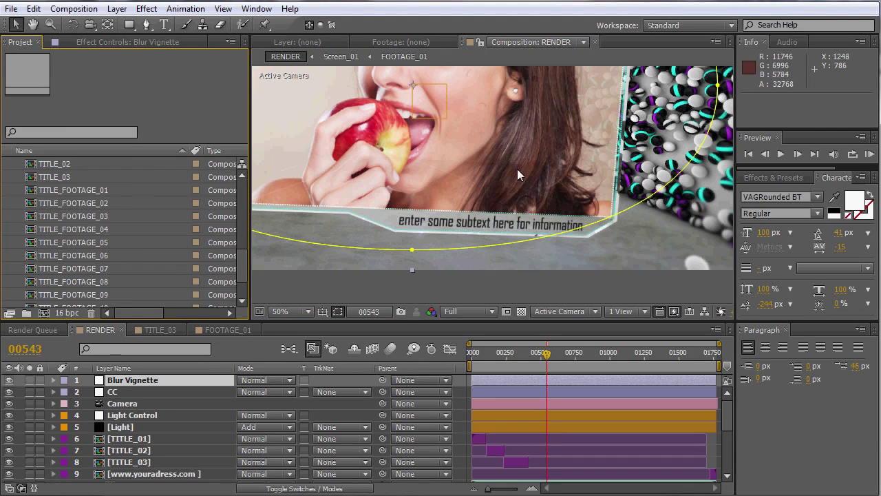
pyautogui.moveTo(491, 152); pyautogui.dragTo(593, 290)
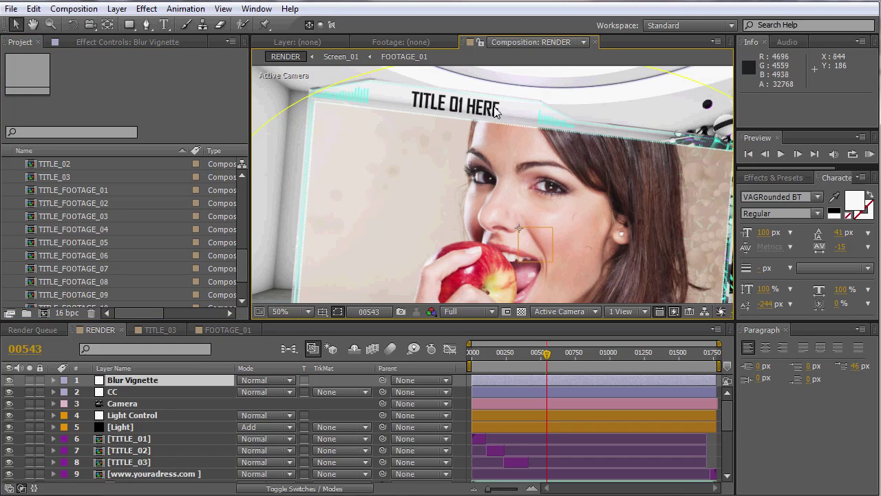
pyautogui.press('space')
pyautogui.moveTo(568, 228); pyautogui.dragTo(491, 132)
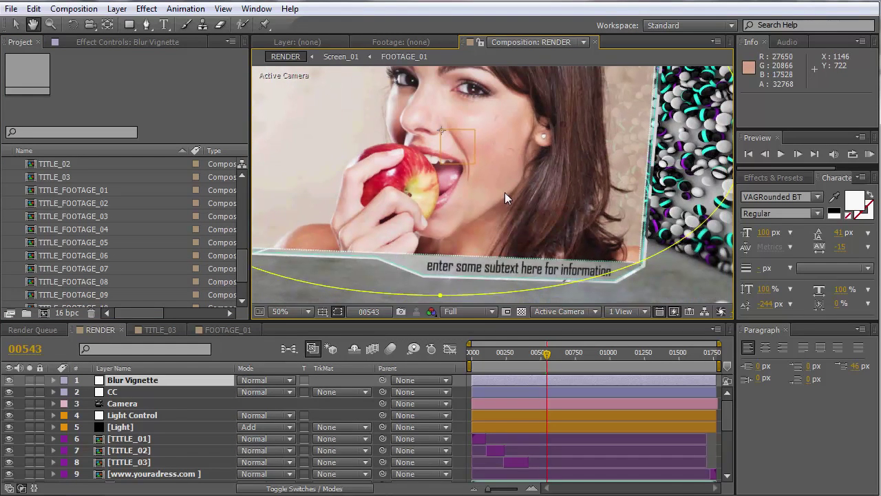
pyautogui.moveTo(504, 192); pyautogui.dragTo(495, 167)
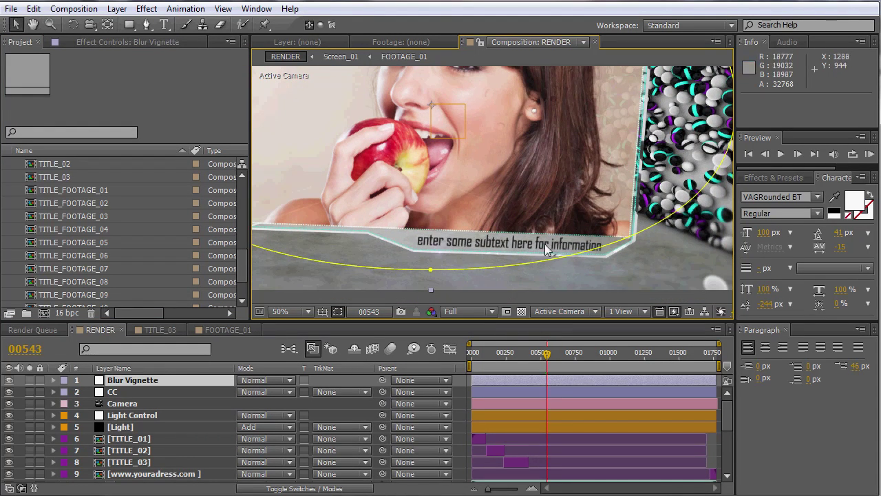
# Step: Open SUBTITLE_FOOTAGE_01 at 100% and scrub from frame 00456 to watch the subtitle type on
pyautogui.click(102, 203)
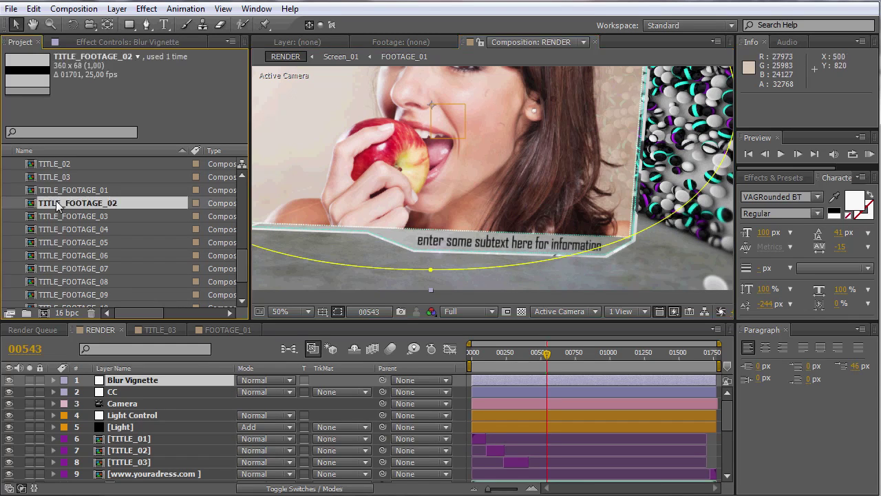
pyautogui.scroll(3, 70, 236)
pyautogui.scroll(3, 71, 236)
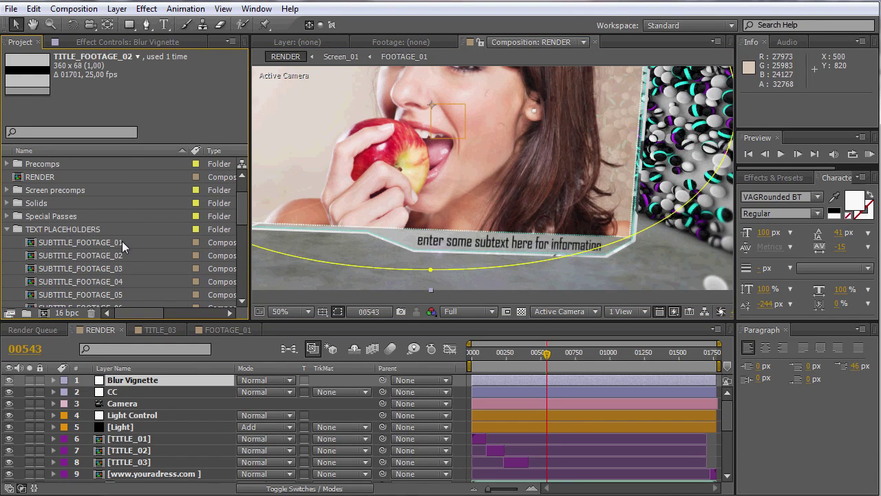
pyautogui.doubleClick(107, 241)
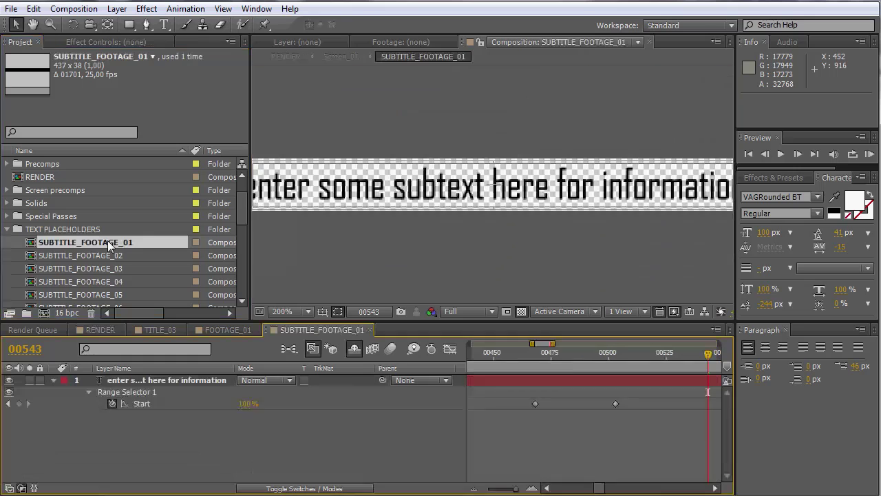
pyautogui.press(',')
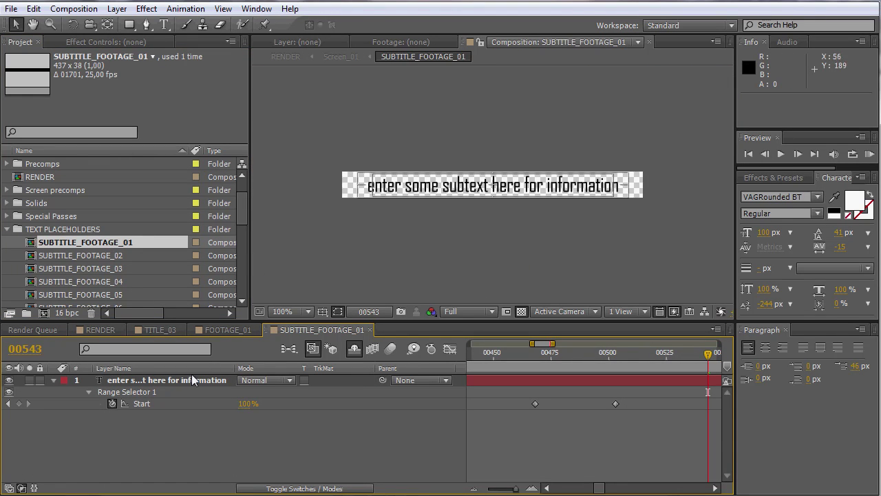
pyautogui.click(688, 349)
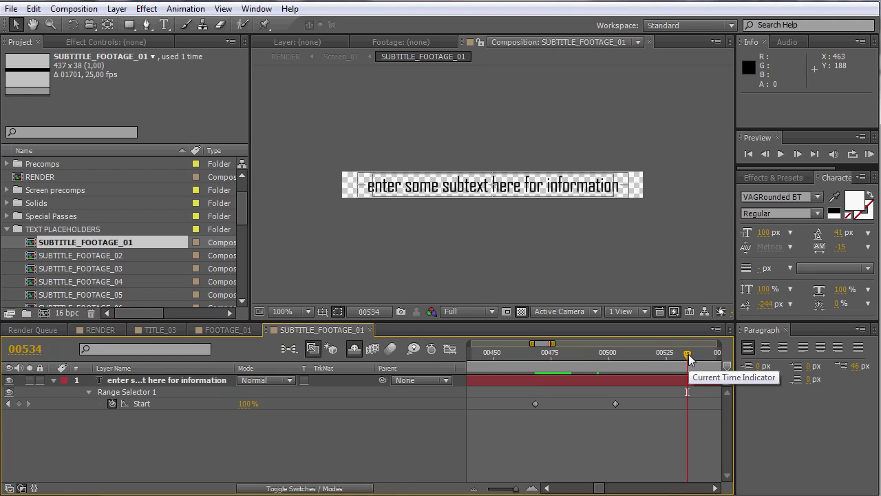
pyautogui.moveTo(689, 356); pyautogui.dragTo(508, 357)
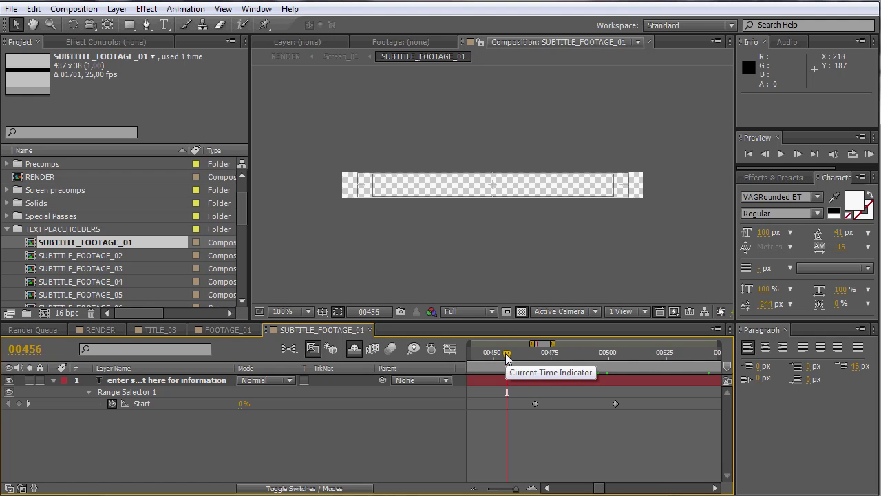
pyautogui.moveTo(507, 355); pyautogui.dragTo(665, 364)
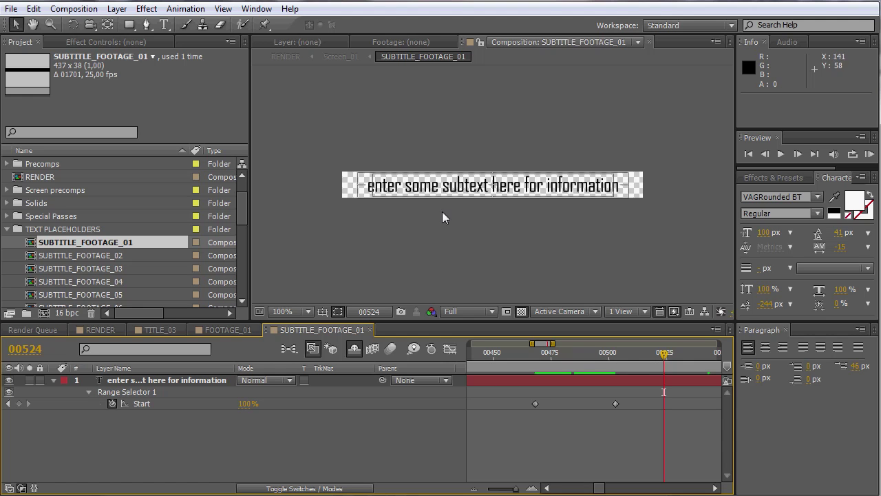
# Step: Change the subtitle to 'please rate whan you like the template' and nudge it slightly right
pyautogui.doubleClick(205, 380)
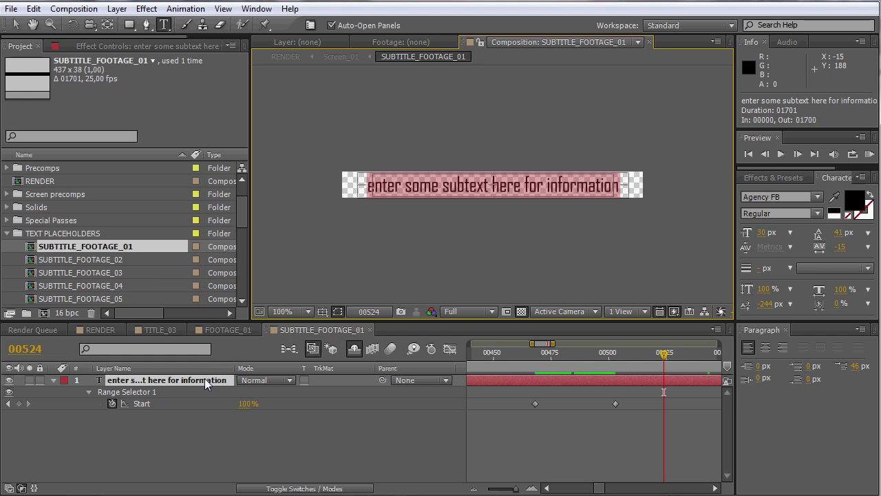
pyautogui.write('please rate whan')
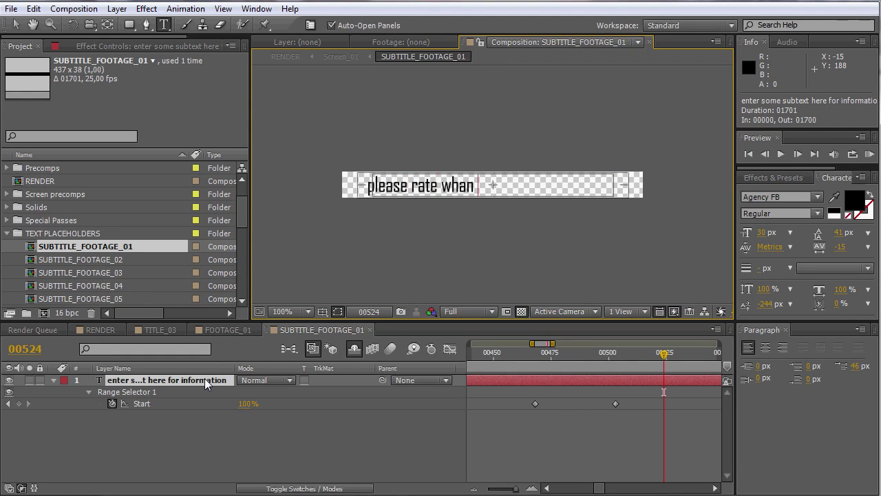
pyautogui.write(' you like the template')
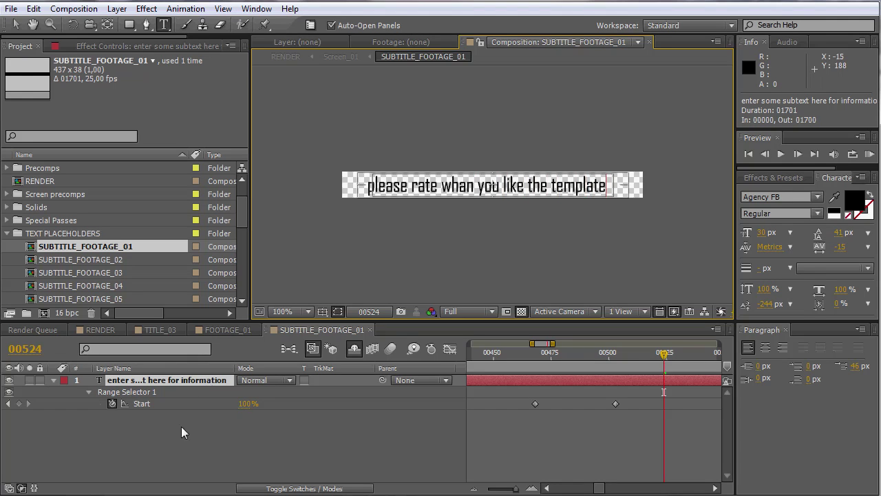
pyautogui.click(181, 429)
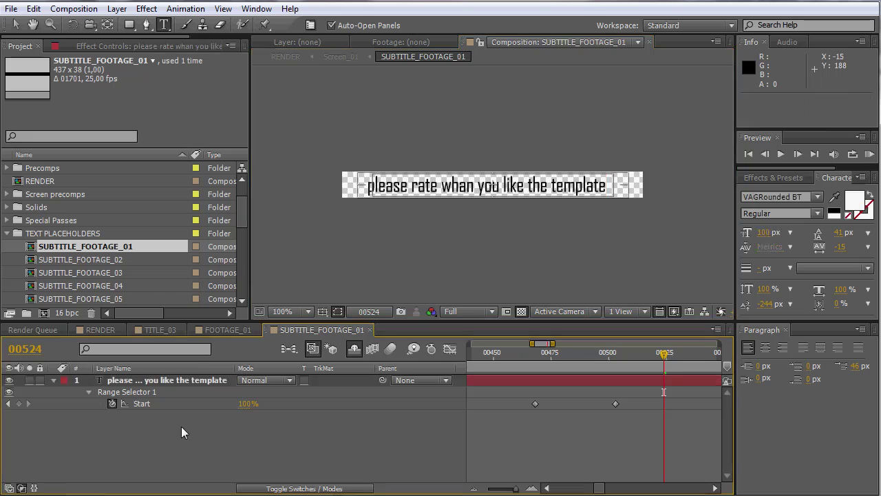
pyautogui.press('v')
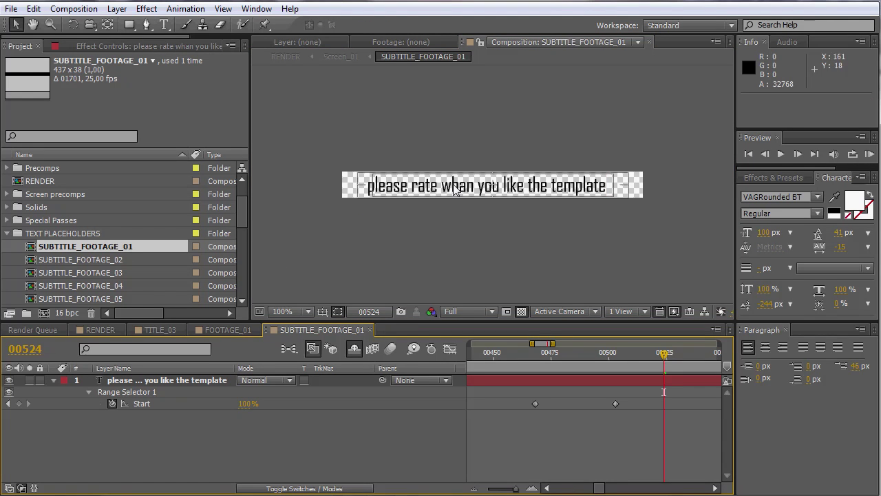
pyautogui.moveTo(454, 186); pyautogui.dragTo(454, 190)
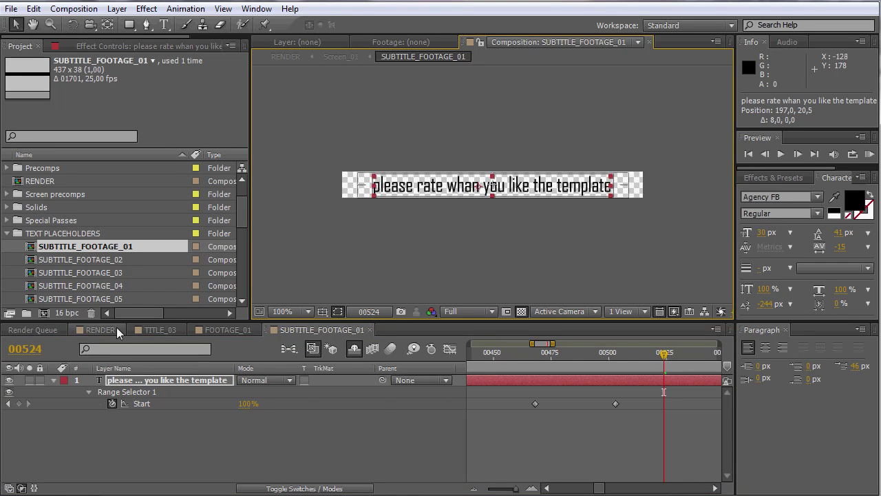
# Step: Return to RENDER, deselect Blur Vignette, and zoom and pan across the apple photo and subtitle
pyautogui.click(101, 329)
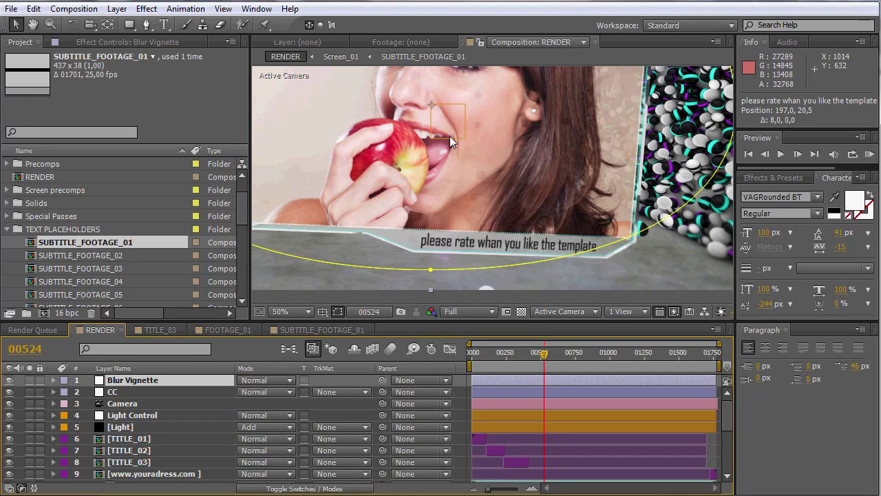
pyautogui.scroll(-2, 450, 136)
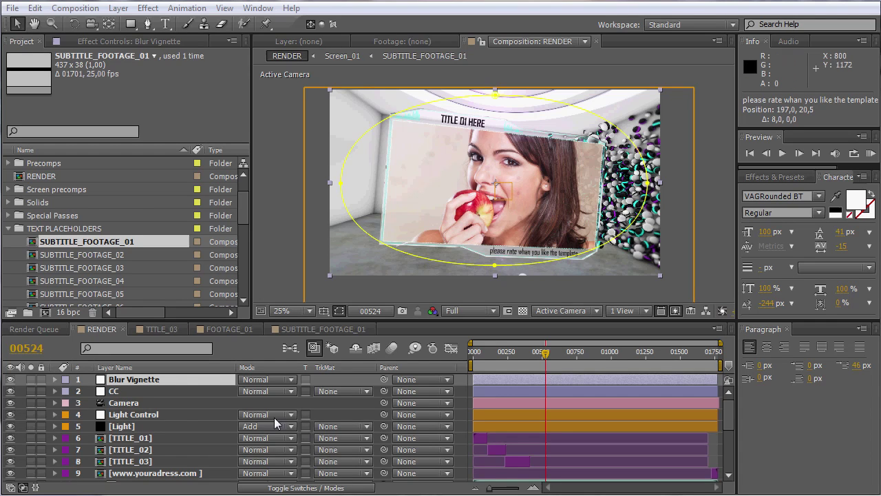
pyautogui.click(270, 255)
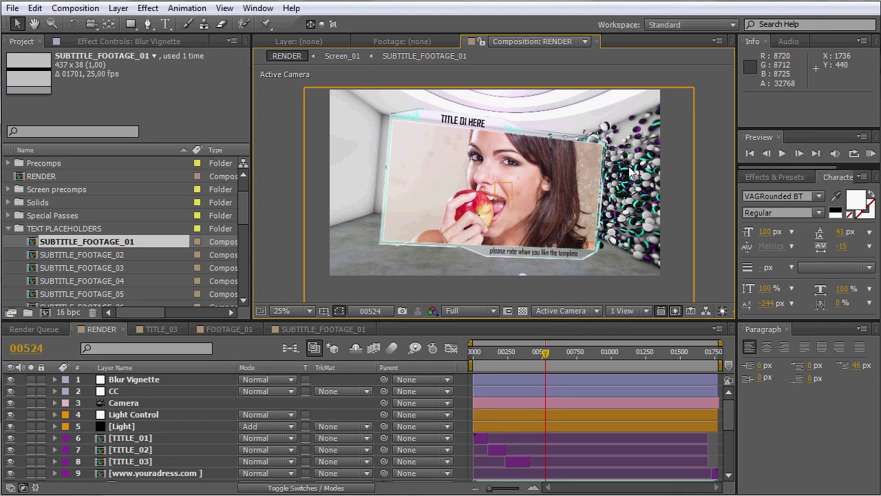
pyautogui.scroll(2, 631, 172)
pyautogui.moveTo(639, 165); pyautogui.dragTo(463, 160)
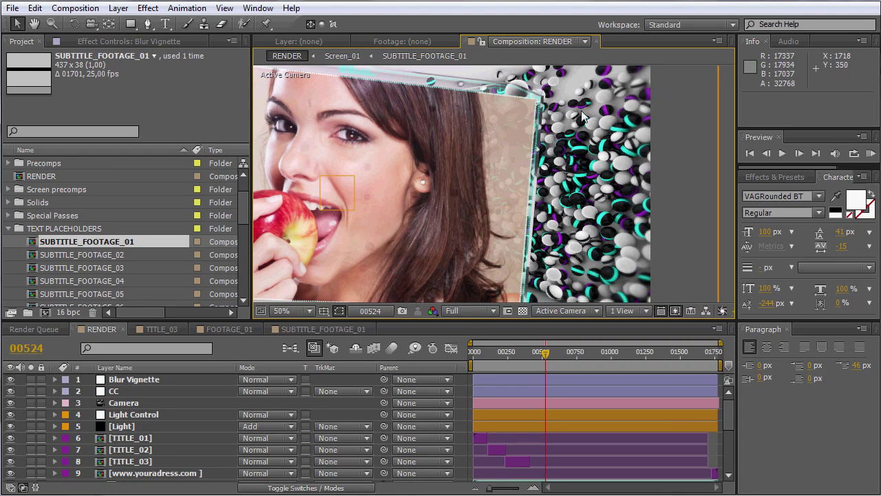
pyautogui.press('h')
pyautogui.moveTo(569, 133); pyautogui.dragTo(623, 224)
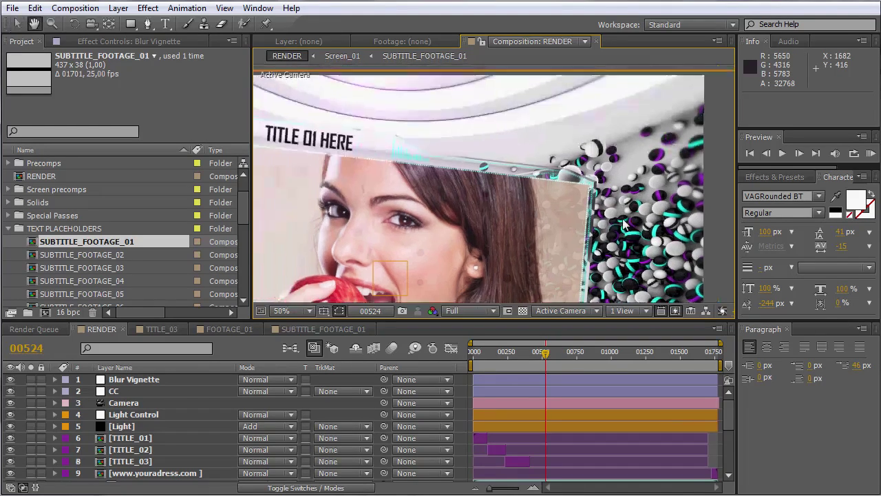
pyautogui.moveTo(365, 88); pyautogui.dragTo(377, 133)
pyautogui.press('v')
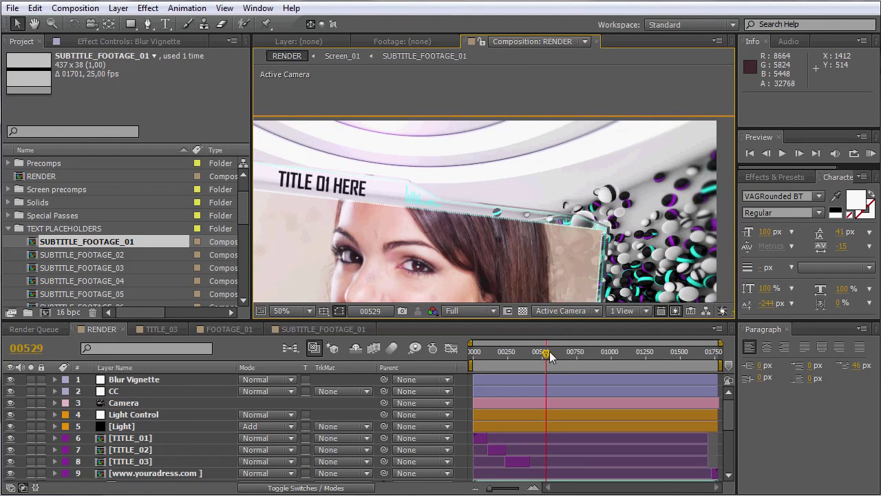
pyautogui.moveTo(550, 356); pyautogui.dragTo(548, 355)
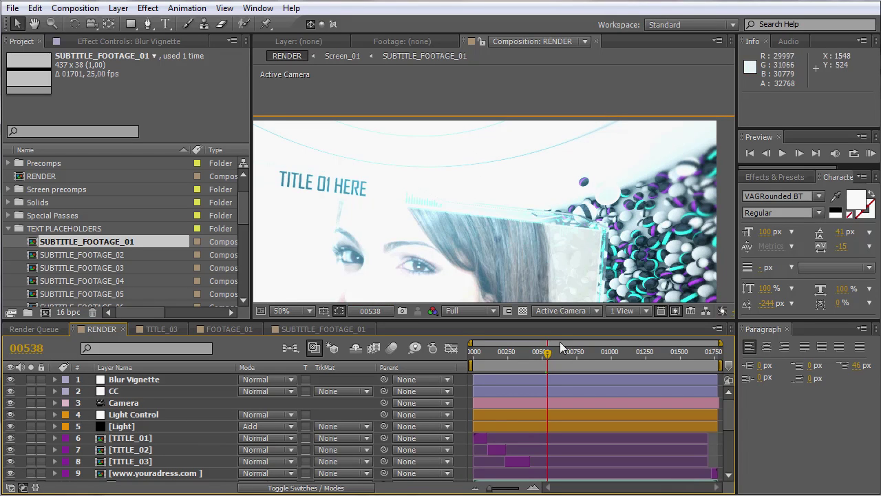
pyautogui.moveTo(545, 354); pyautogui.dragTo(541, 352)
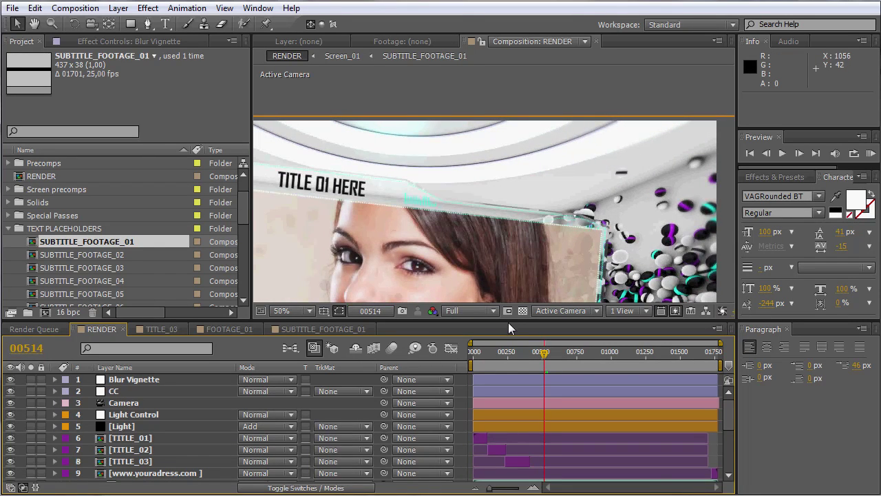
pyautogui.press('pagedown')
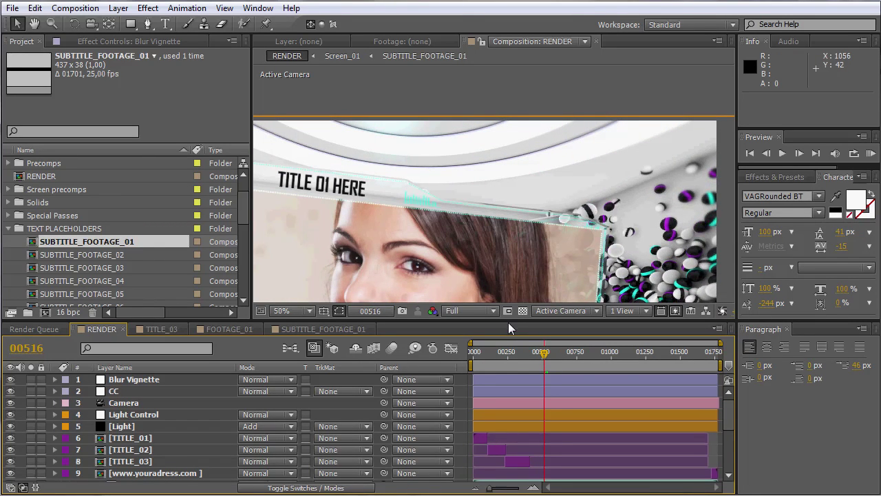
pyautogui.press('pagedown')
pyautogui.press('pagedown')
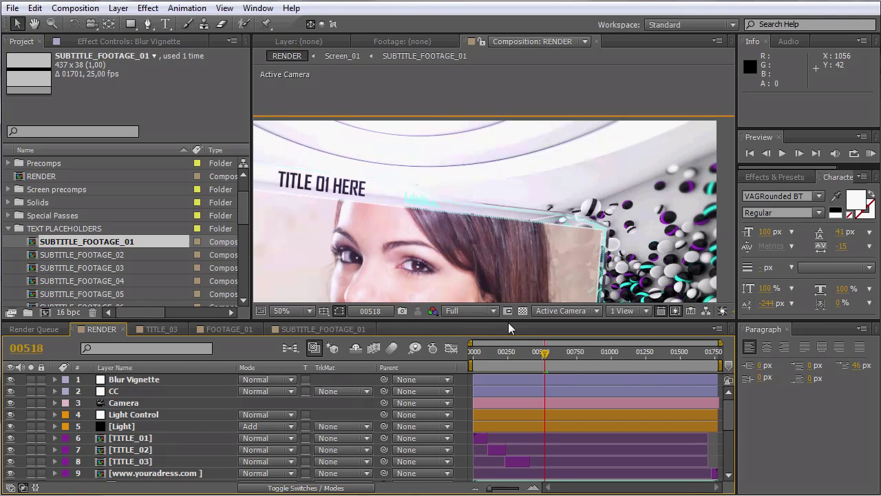
pyautogui.press('pagedown')
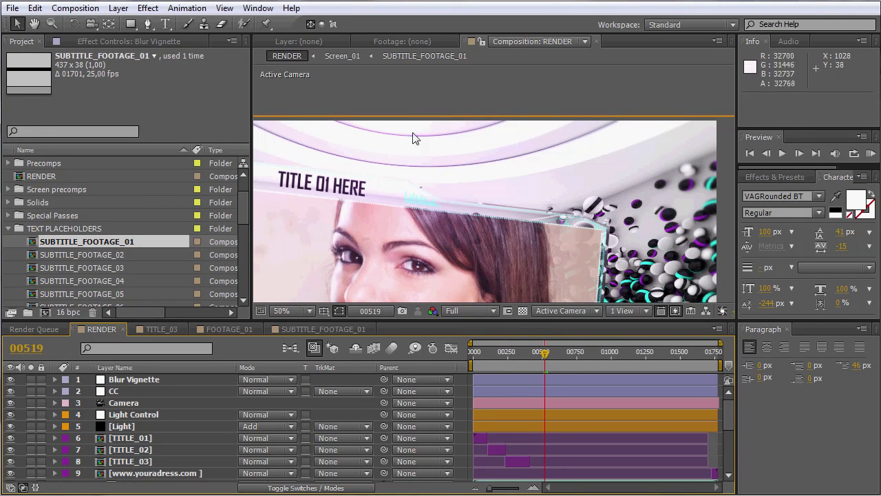
pyautogui.moveTo(477, 206); pyautogui.dragTo(465, 102)
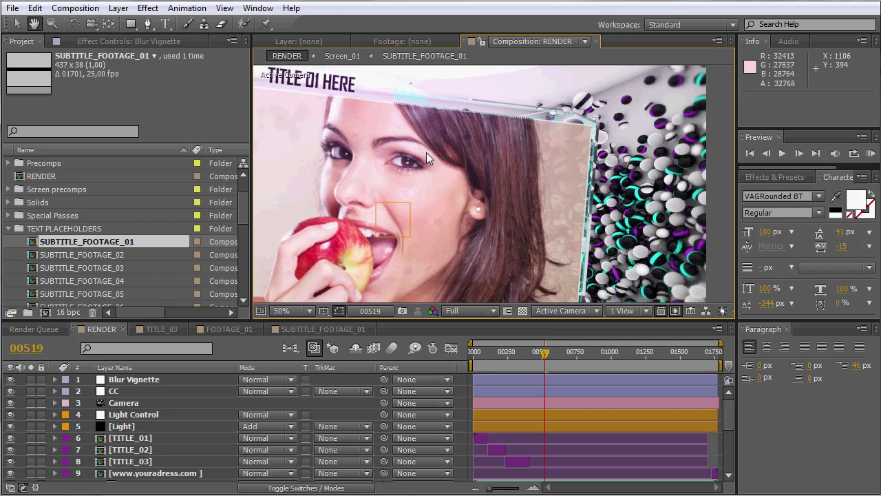
pyautogui.moveTo(426, 153); pyautogui.dragTo(513, 102)
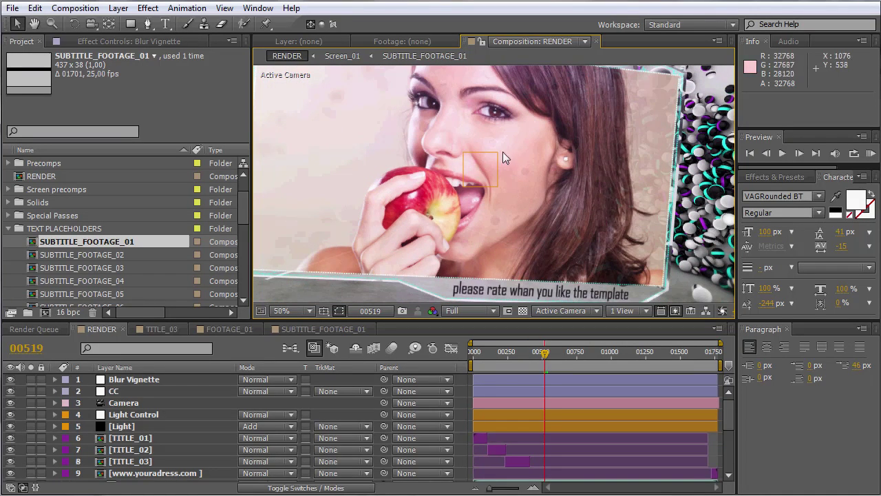
pyautogui.moveTo(609, 201); pyautogui.dragTo(542, 138)
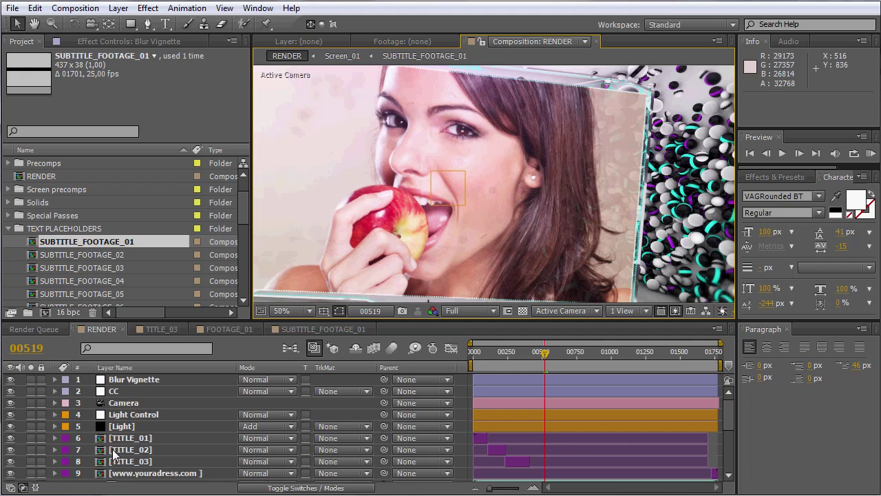
# Step: Scroll the RENDER timeline down to layers 12–20, showing CHANGE COLOR and the music track
pyautogui.click(88, 333)
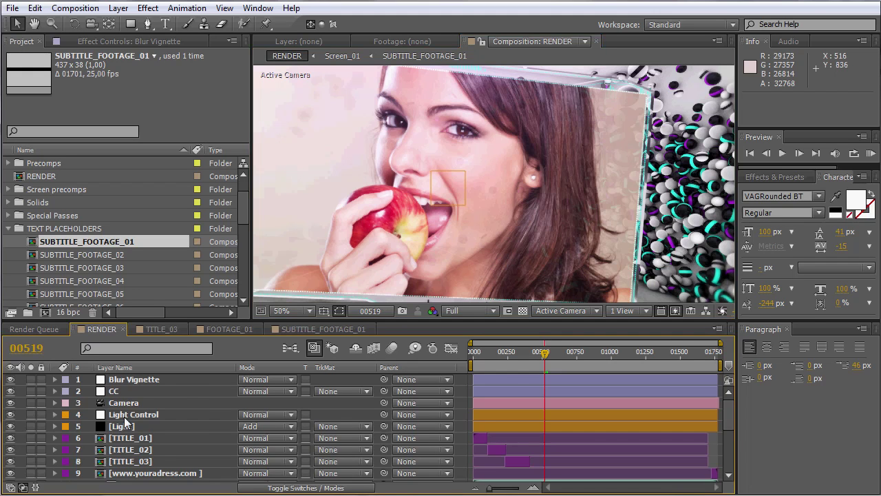
pyautogui.scroll(-5, 126, 422)
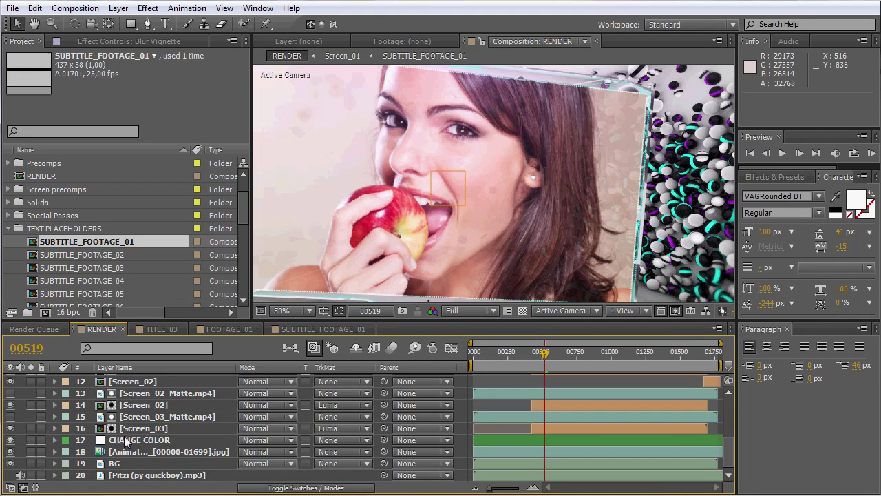
# Step: Select the CHANGE COLOR layer, show its two Change Color effects, and nudge the playhead forward
pyautogui.click(491, 440)
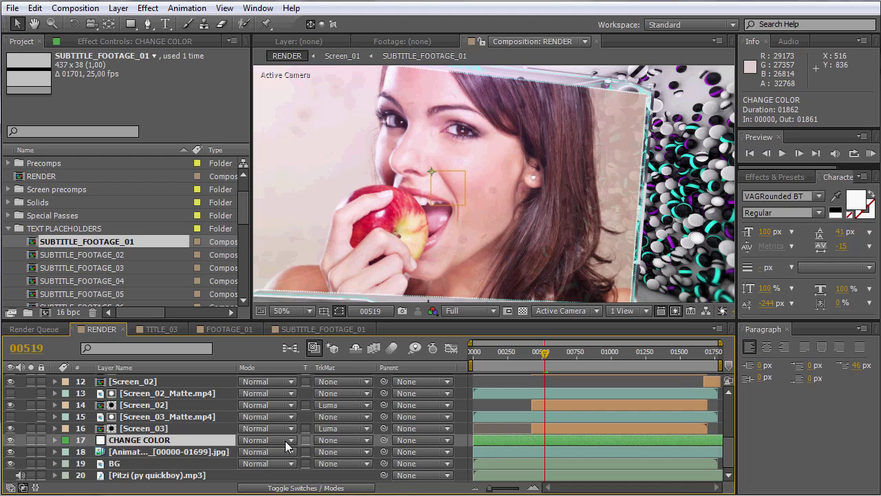
pyautogui.click(98, 40)
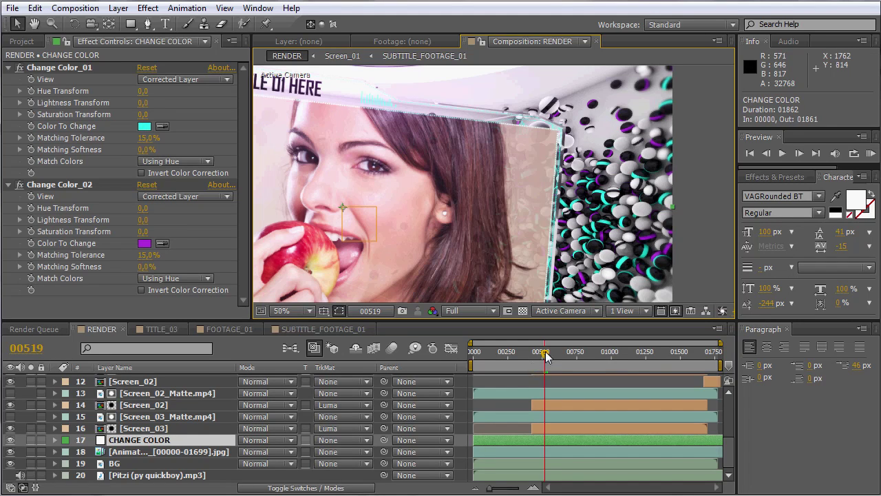
pyautogui.moveTo(545, 354); pyautogui.dragTo(546, 354)
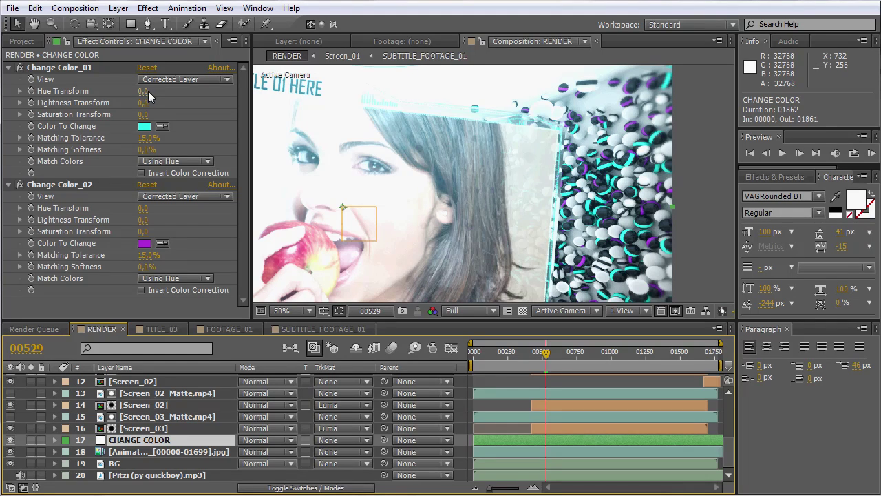
# Step: Set the Hue Transform of Change Color_01 to 197 and Change Color_02 to 146
pyautogui.moveTo(148, 91); pyautogui.dragTo(282, 97)
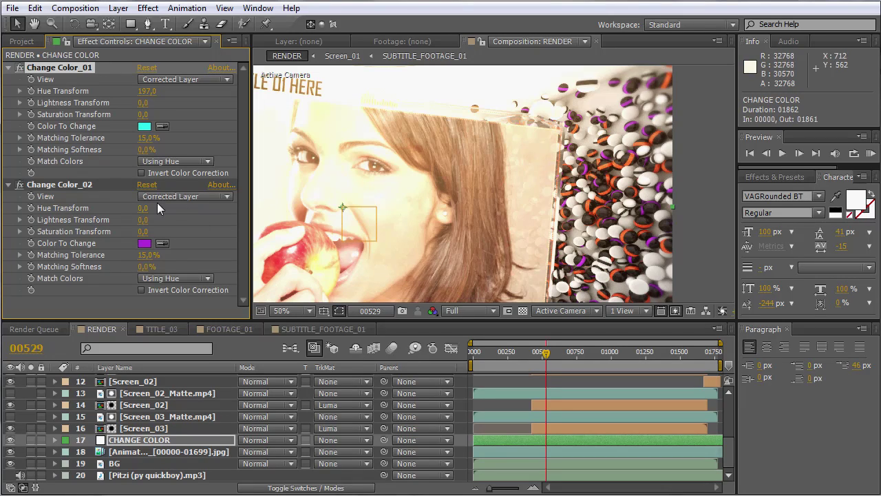
pyautogui.moveTo(144, 207); pyautogui.dragTo(254, 218)
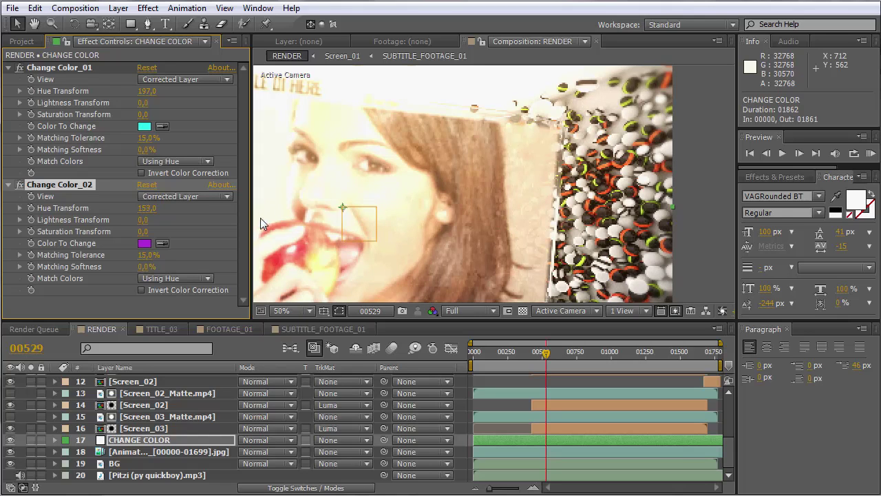
pyautogui.moveTo(261, 218); pyautogui.dragTo(256, 219)
# Step: Zoom and pan the viewer to inspect the recoloured face, then return to the full frame
pyautogui.press(',')
pyautogui.press(',')
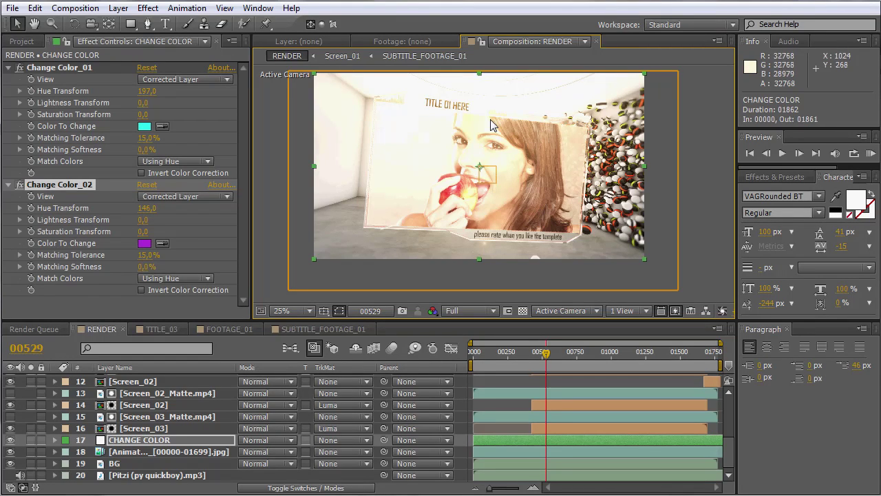
pyautogui.press('.')
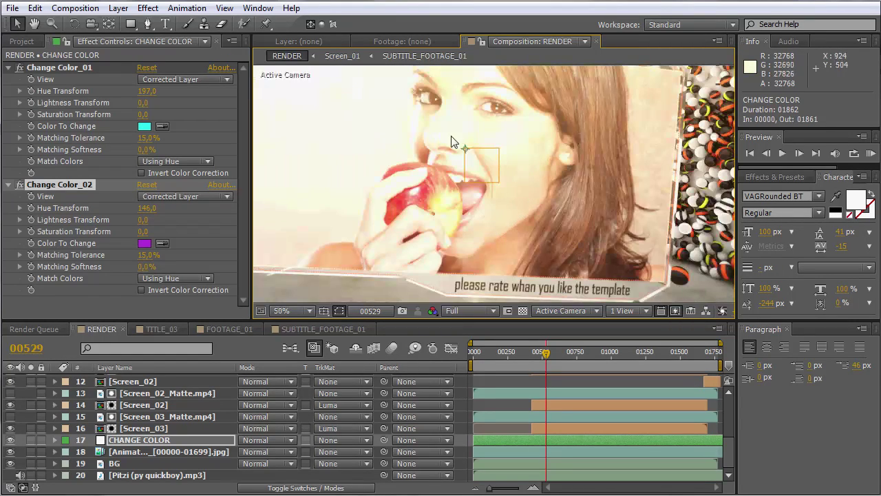
pyautogui.press('.')
pyautogui.press('h')
pyautogui.moveTo(495, 154); pyautogui.dragTo(454, 352)
pyautogui.press('v')
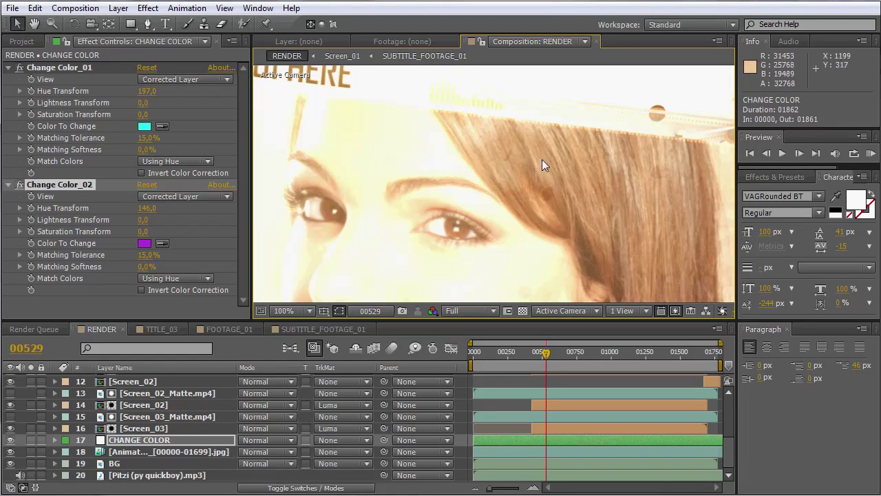
pyautogui.press(',')
pyautogui.press('h')
pyautogui.moveTo(496, 196); pyautogui.dragTo(563, 137)
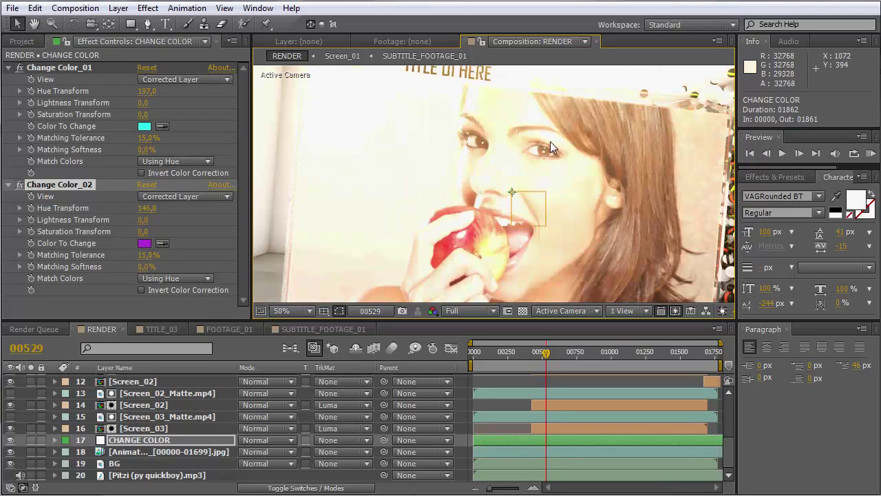
pyautogui.press(',')
pyautogui.press('v')
pyautogui.moveTo(536, 356); pyautogui.dragTo(575, 355)
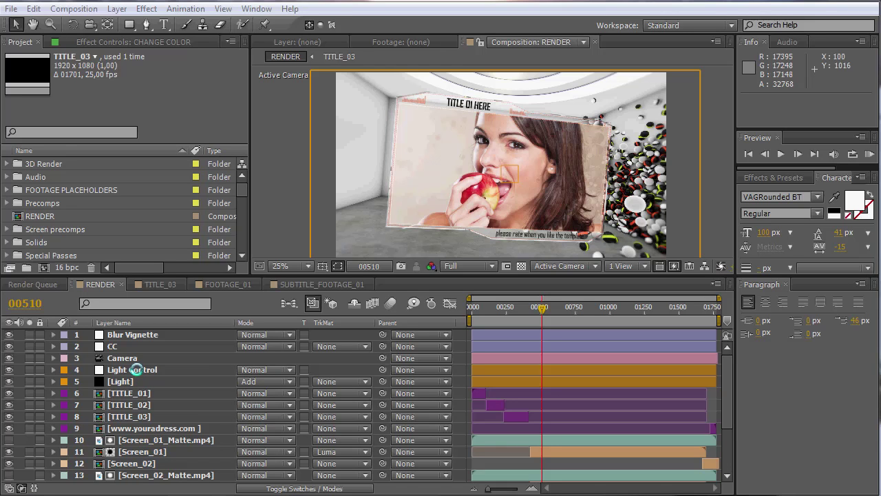
# Step: Select the Light Control layer and scroll the layer list to look over the music track
pyautogui.click(135, 370)
pyautogui.scroll(-3, 136, 369)
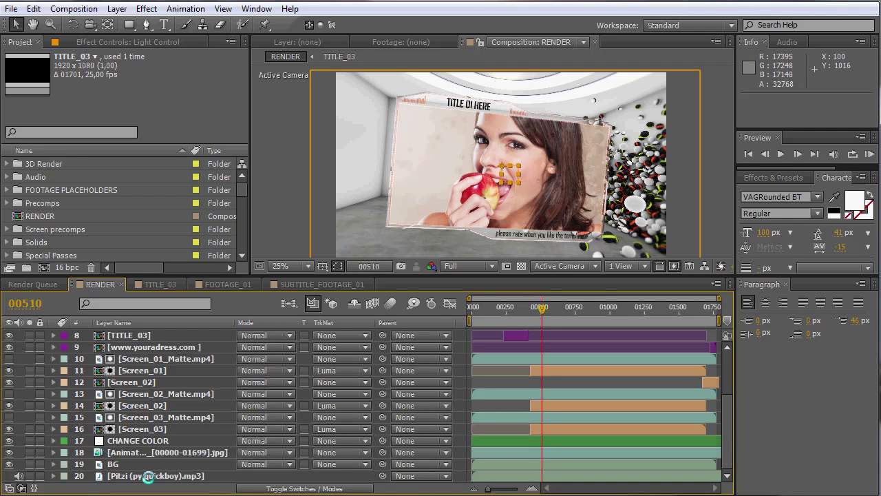
pyautogui.scroll(1, 148, 476)
pyautogui.scroll(-1, 148, 476)
pyautogui.scroll(2, 145, 477)
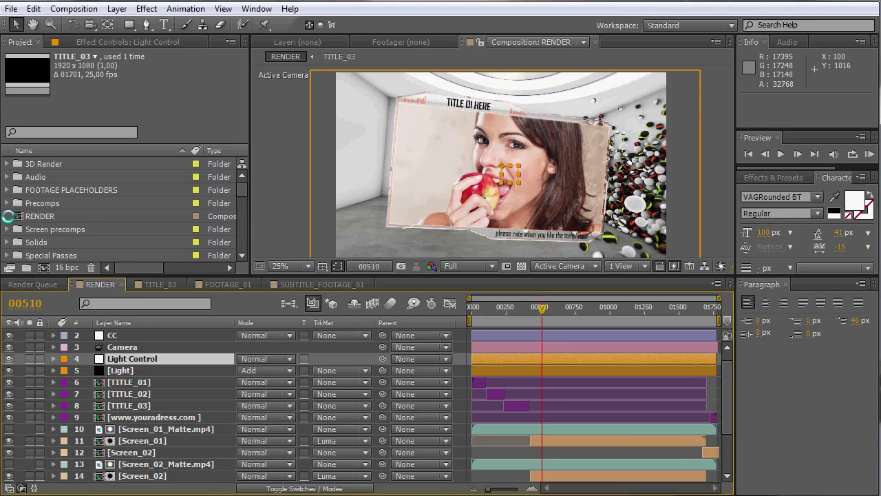
# Step: Import Hardcore Dubstep.mp3 into the project
pyautogui.doubleClick(9, 216)
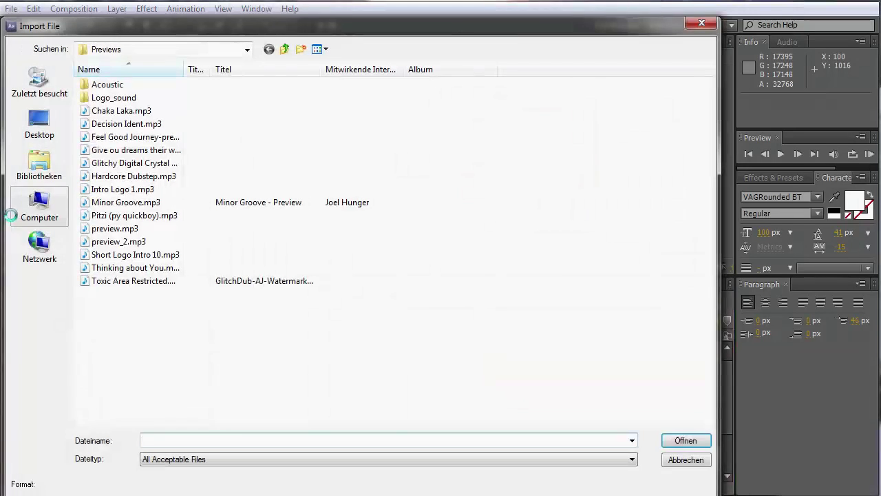
pyautogui.click(127, 176)
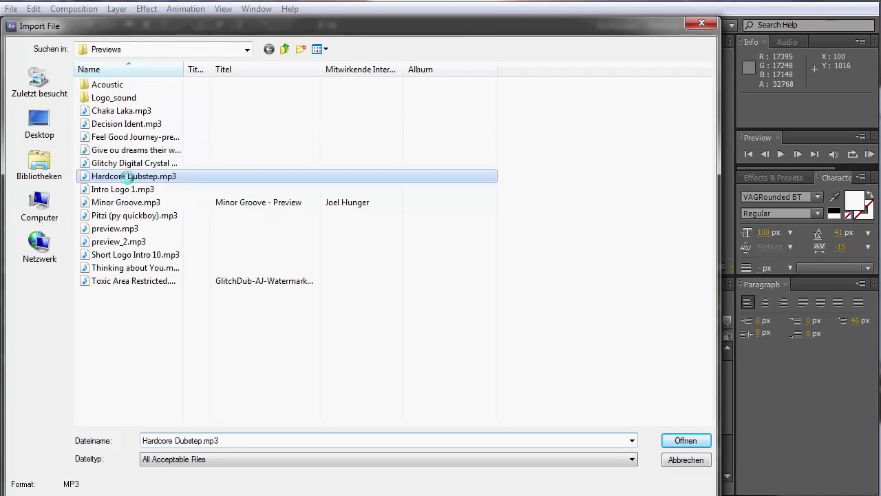
pyautogui.click(685, 440)
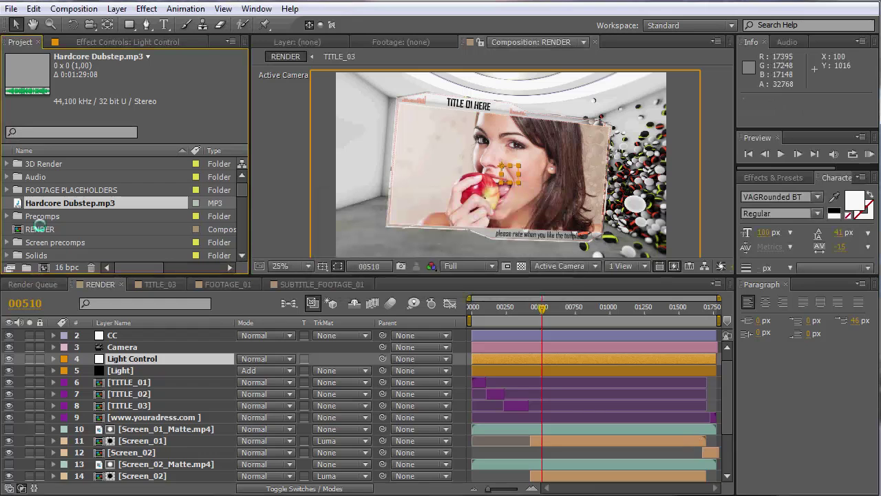
# Step: Add Hardcore Dubstep.mp3 to the RENDER timeline as a layer and show its waveform
pyautogui.scroll(-3, 135, 399)
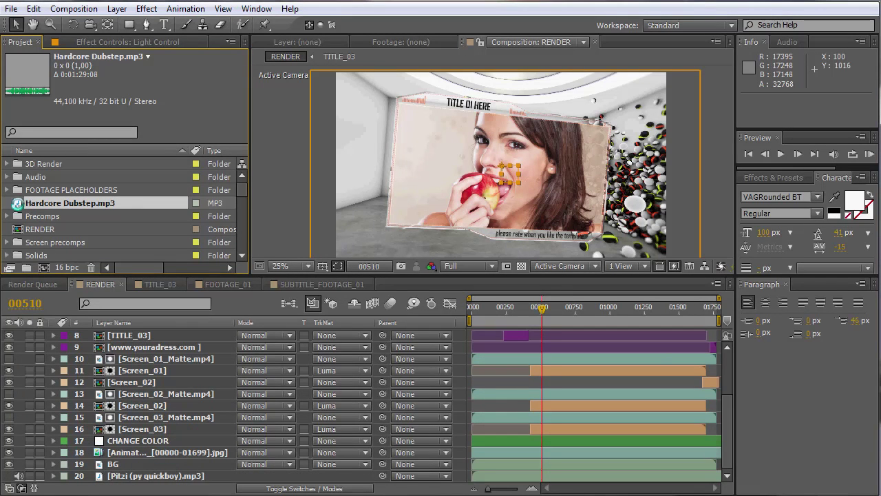
pyautogui.moveTo(17, 202); pyautogui.dragTo(133, 471)
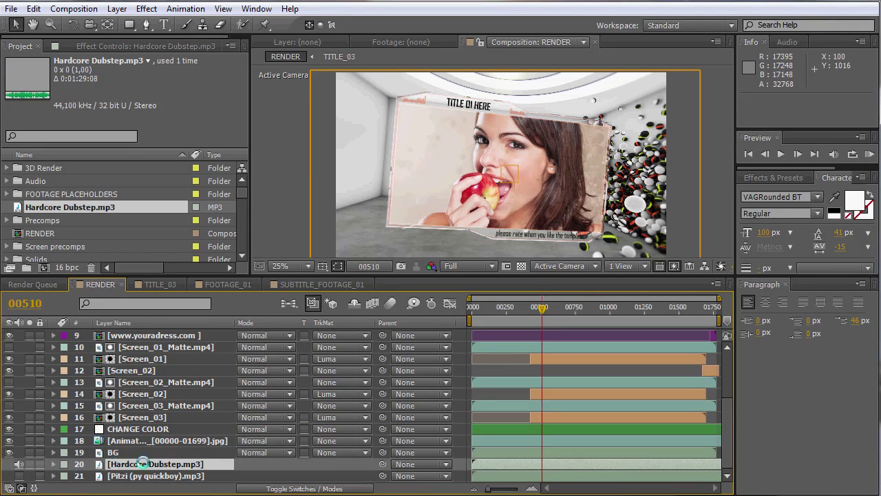
pyautogui.press('l')
pyautogui.press('l')
pyautogui.press('l')
pyautogui.press('l')
pyautogui.press('l')
pyautogui.press('l')
pyautogui.press('l')
pyautogui.press('l')
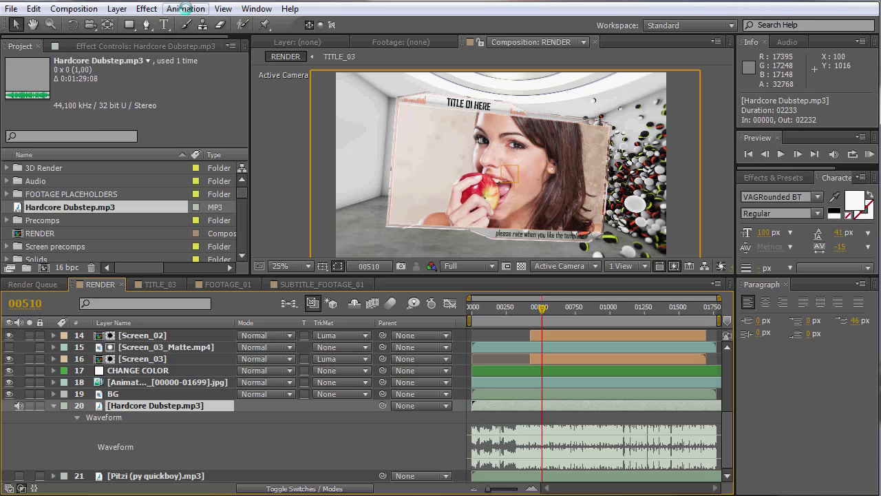
# Step: Apply Animation > Keyframe Assistant > Convert Audio to Keyframes to the new audio track
pyautogui.click(186, 8)
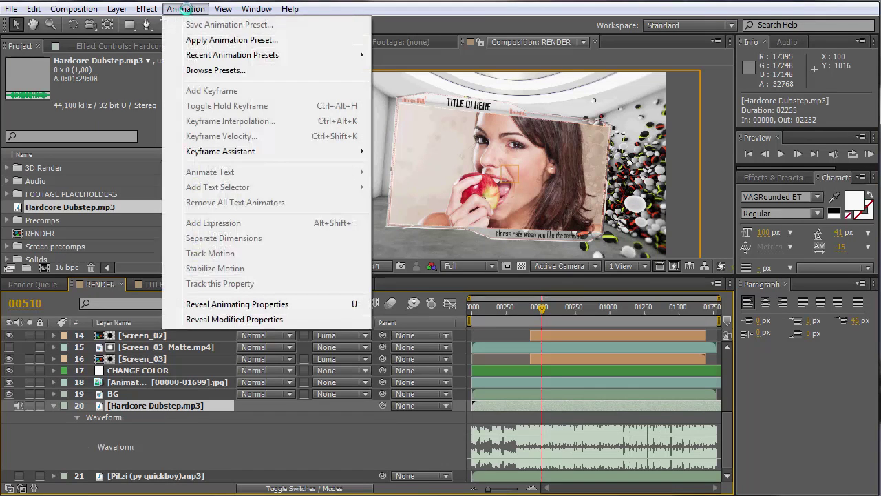
pyautogui.moveTo(281, 152)
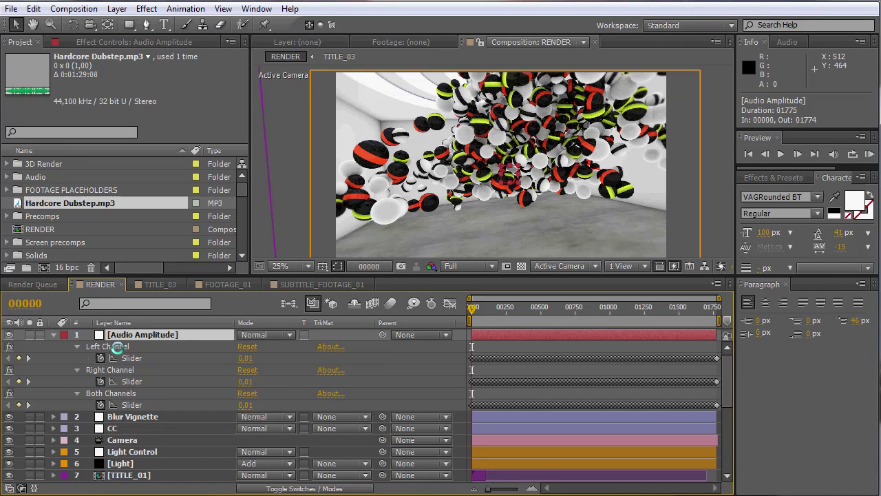
# Step: Delete the Left and Right Channel effects from Audio Amplitude and view its Effect Controls
pyautogui.click(117, 346)
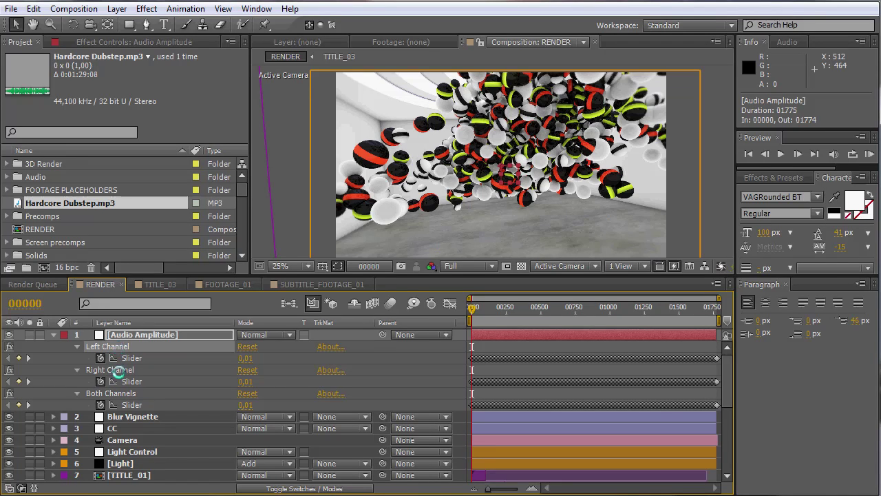
pyautogui.press('Delete')
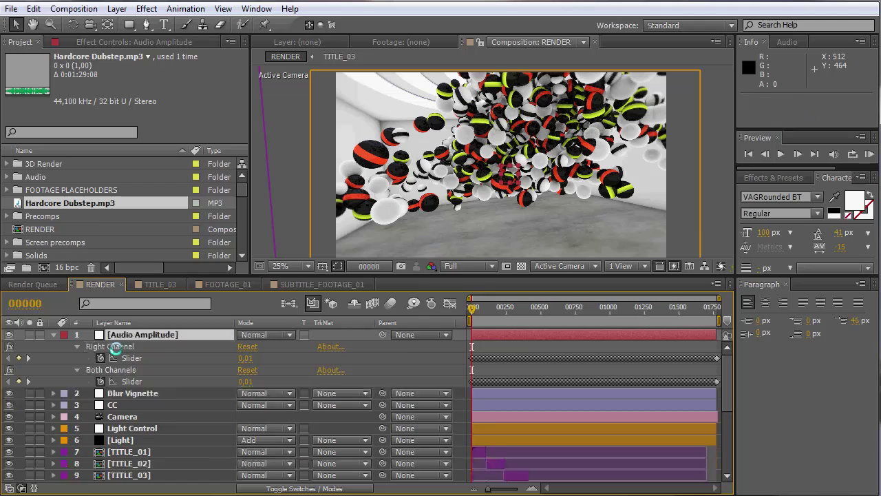
pyautogui.click(117, 346)
pyautogui.press('Delete')
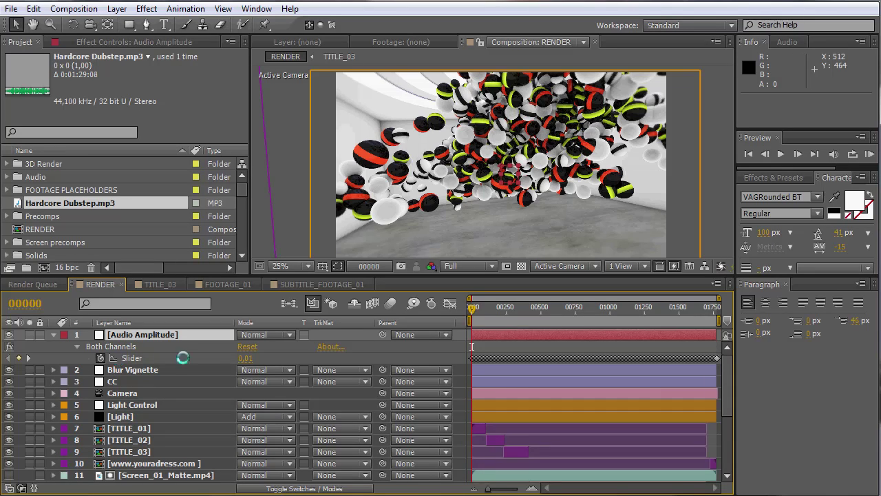
pyautogui.moveTo(475, 318); pyautogui.dragTo(553, 308)
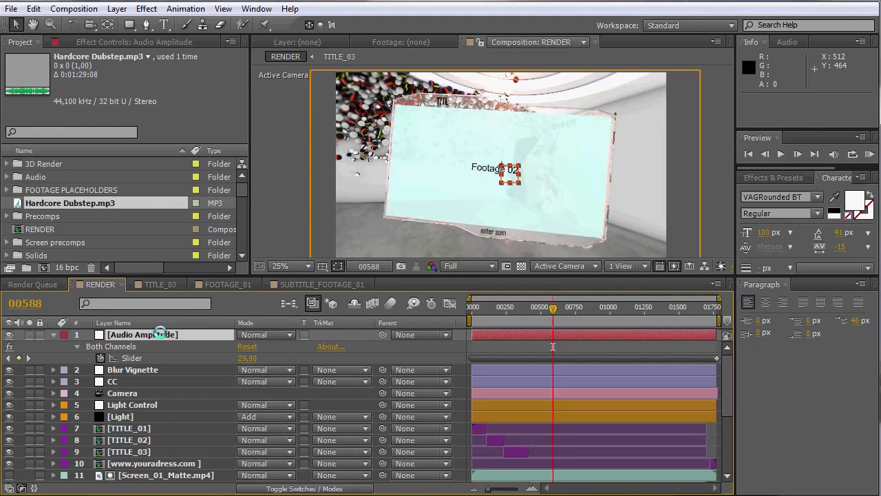
pyautogui.click(102, 42)
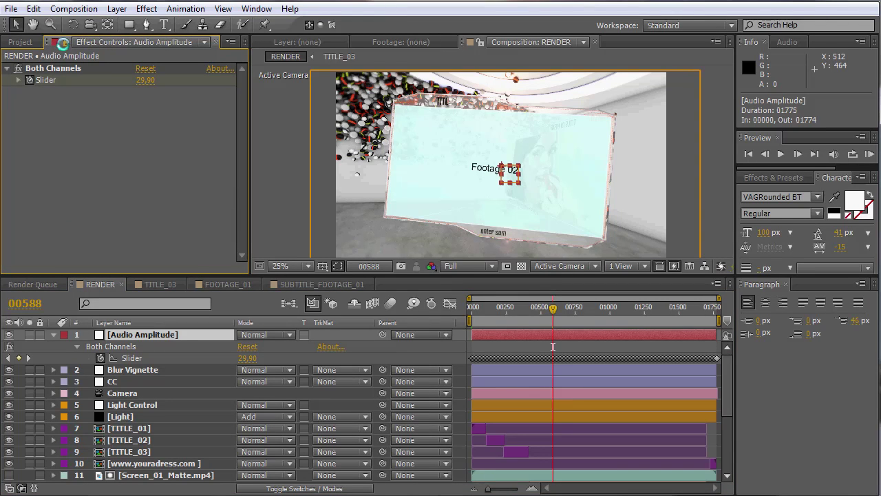
# Step: Replace the Light layer's Flare Brightness expression with a pick-whip link to the Both Channels slider
pyautogui.click(131, 417)
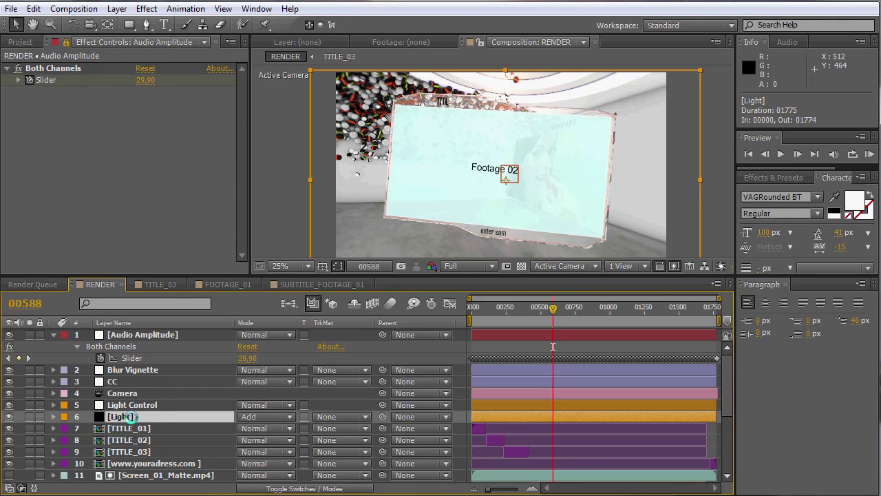
pyautogui.press('e')
pyautogui.press('e')
pyautogui.scroll(-2, 186, 421)
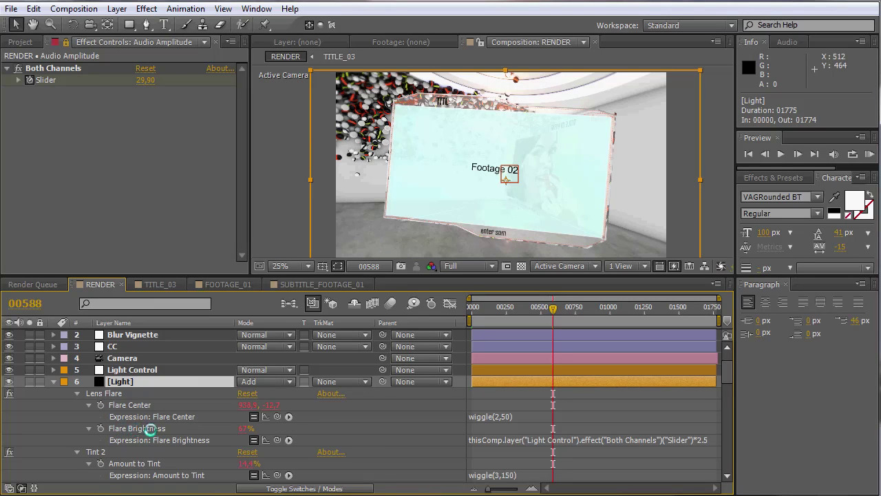
pyautogui.click(494, 439)
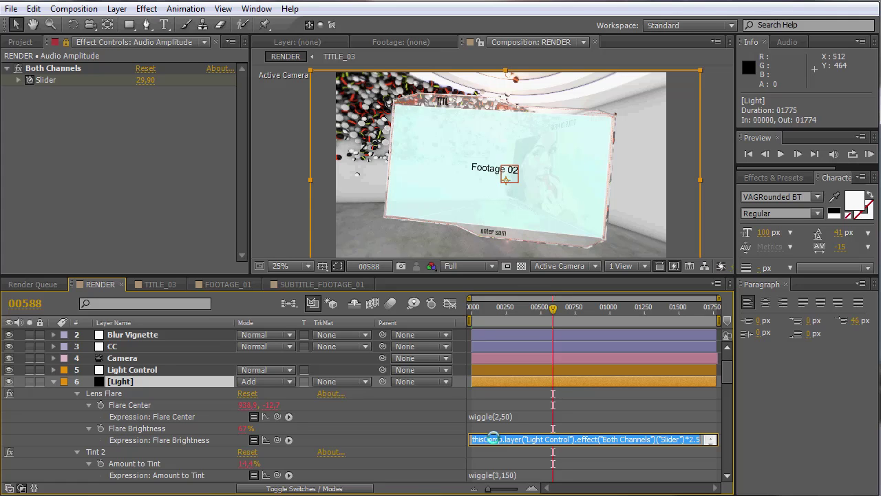
pyautogui.press('BackSpace')
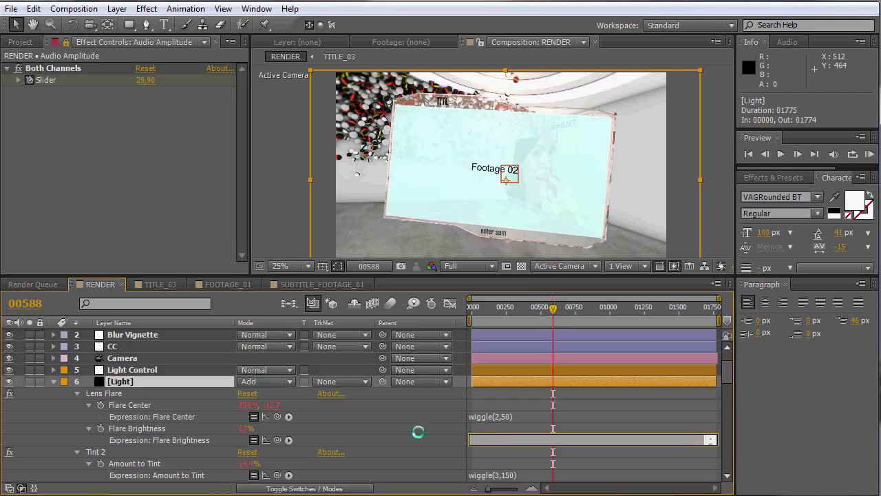
pyautogui.click(100, 427)
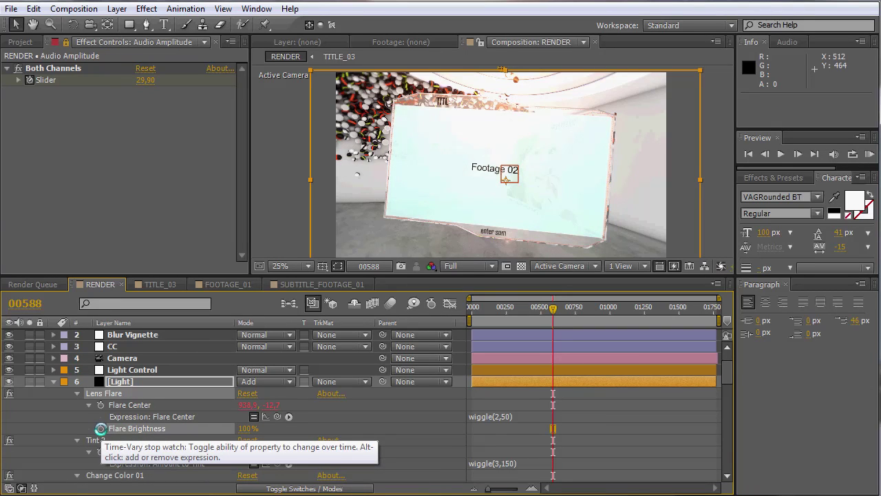
pyautogui.keyDown('alt'); pyautogui.click(101, 428); pyautogui.keyUp('alt')
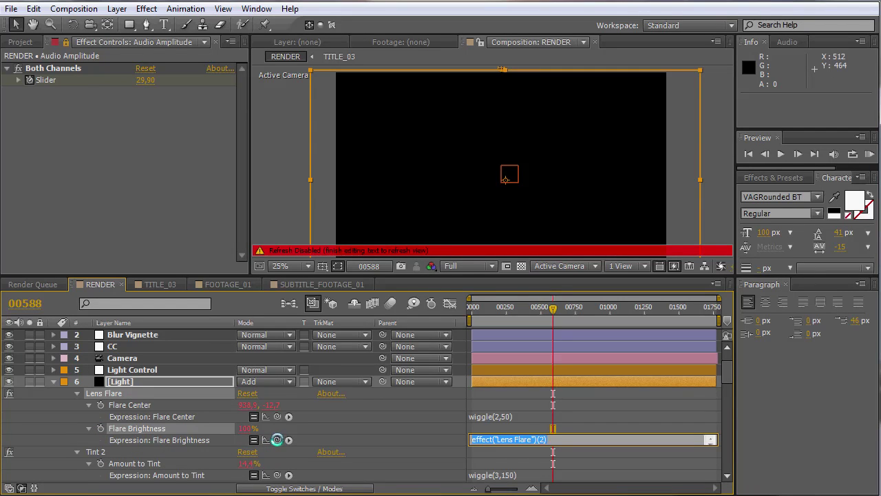
pyautogui.moveTo(276, 439); pyautogui.dragTo(54, 80)
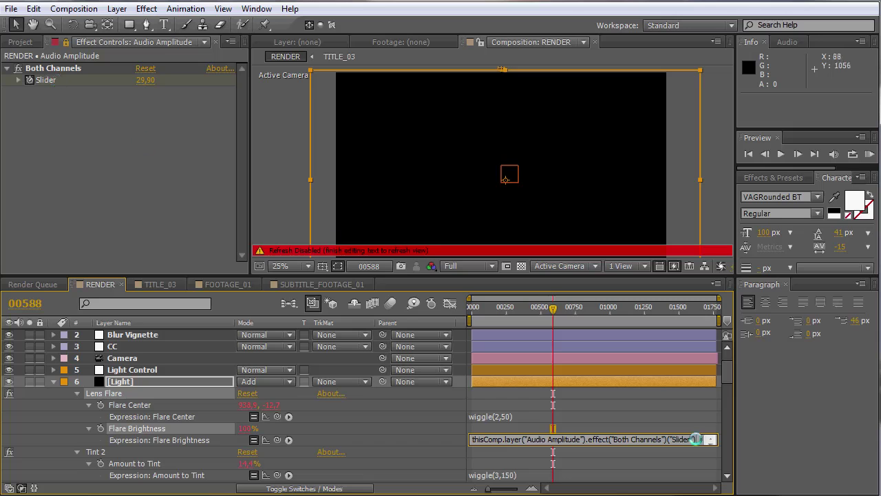
# Step: Commit the new Flare Brightness expression and scrub ahead to Footage 03 to check the flare
pyautogui.click(686, 422)
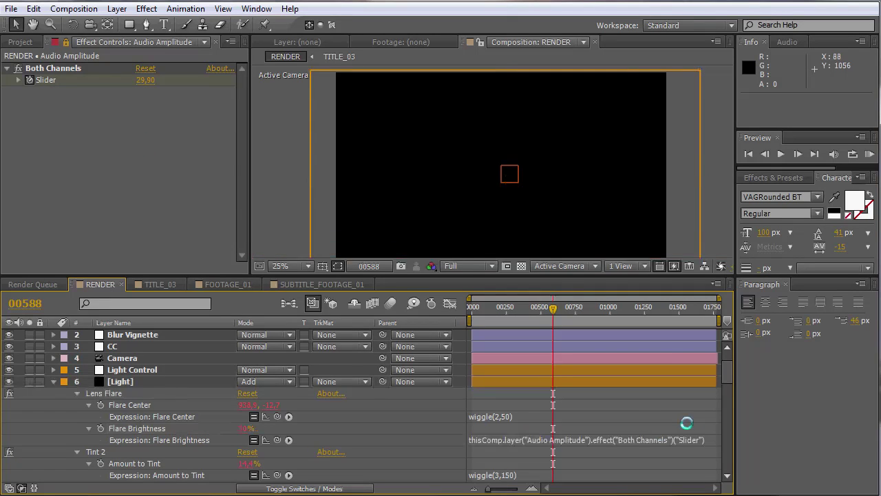
pyautogui.moveTo(553, 306)
pyautogui.mouseDown()
pyautogui.moveTo(577, 307)
pyautogui.moveTo(559, 307)
pyautogui.mouseUp()
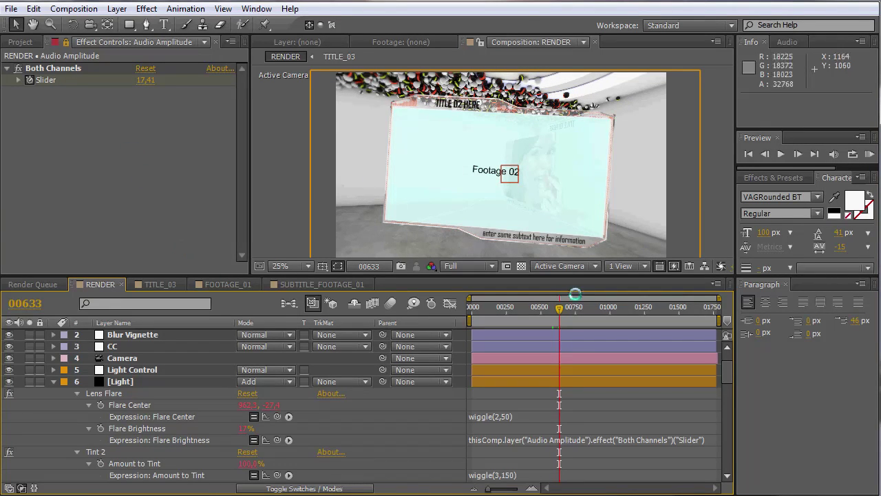
pyautogui.moveTo(561, 308); pyautogui.dragTo(568, 307)
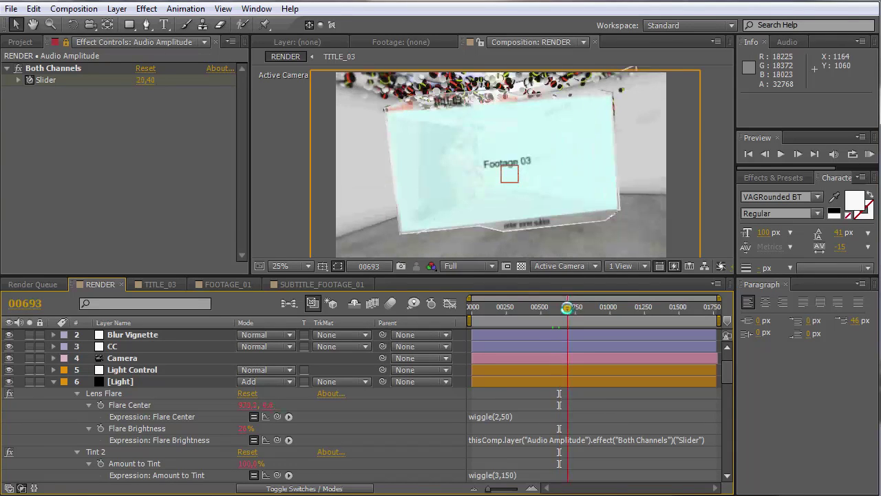
# Step: Append *2.5 to the Flare Brightness expression and check the result around frame 00708
pyautogui.click(677, 439)
pyautogui.click(697, 439)
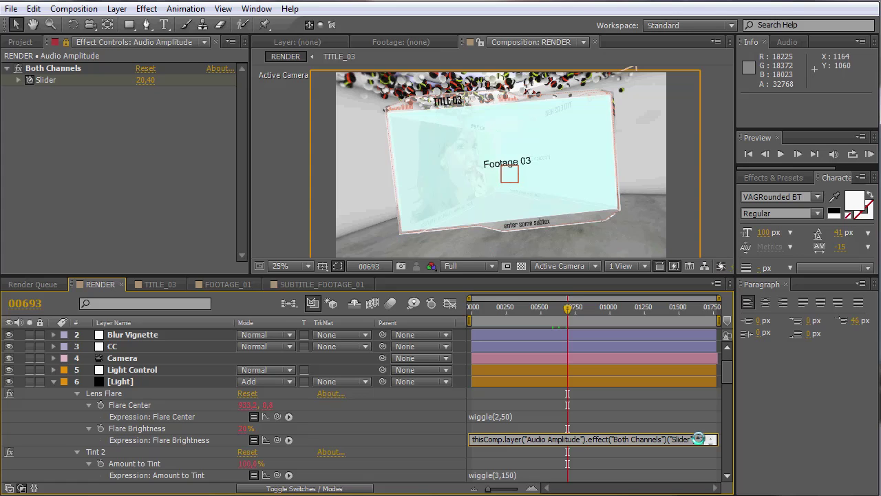
pyautogui.write('*2.5')
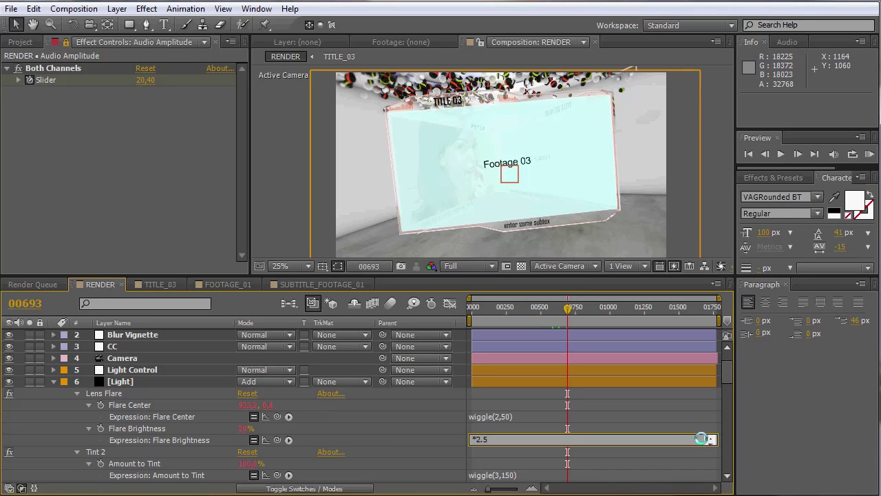
pyautogui.click(625, 420)
pyautogui.click(569, 308)
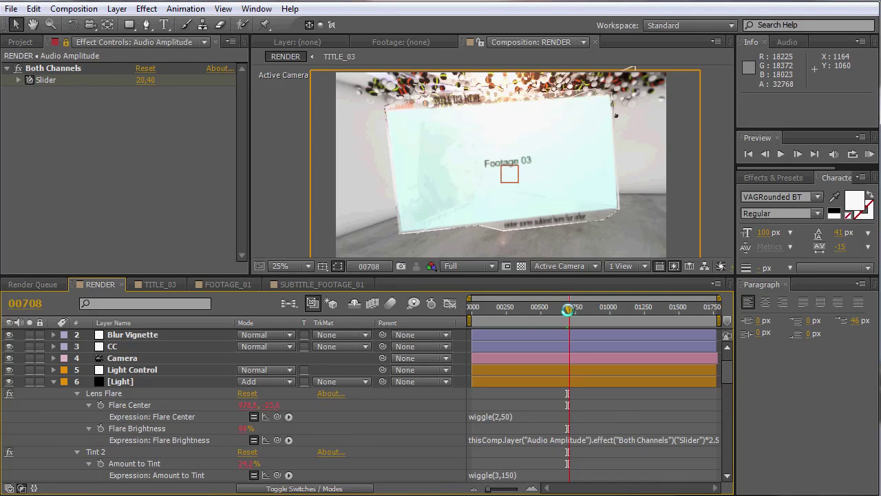
pyautogui.moveTo(569, 310); pyautogui.dragTo(546, 310)
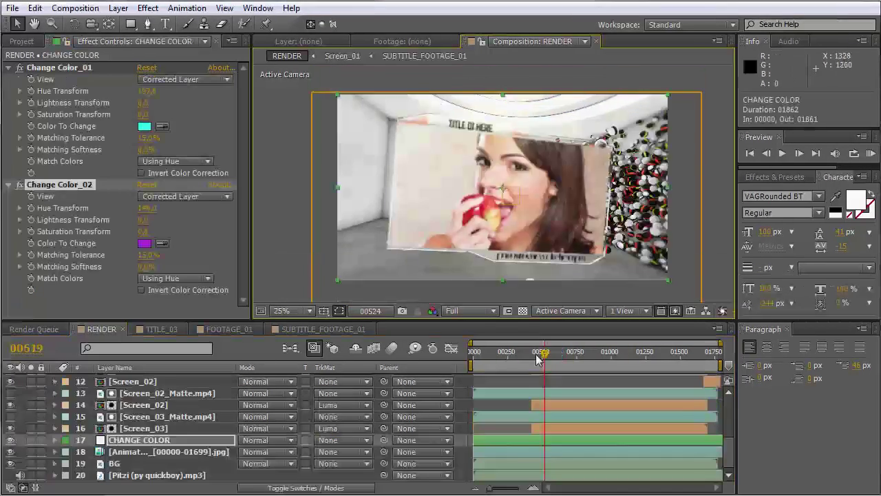
# Step: Scrub back to about frame 00379 to review the warm orange-toned spheres
pyautogui.moveTo(541, 352); pyautogui.dragTo(527, 361)
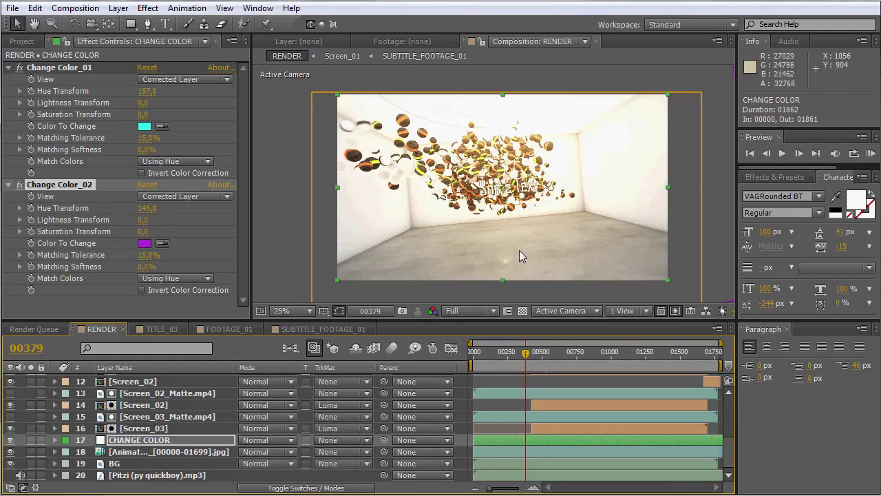